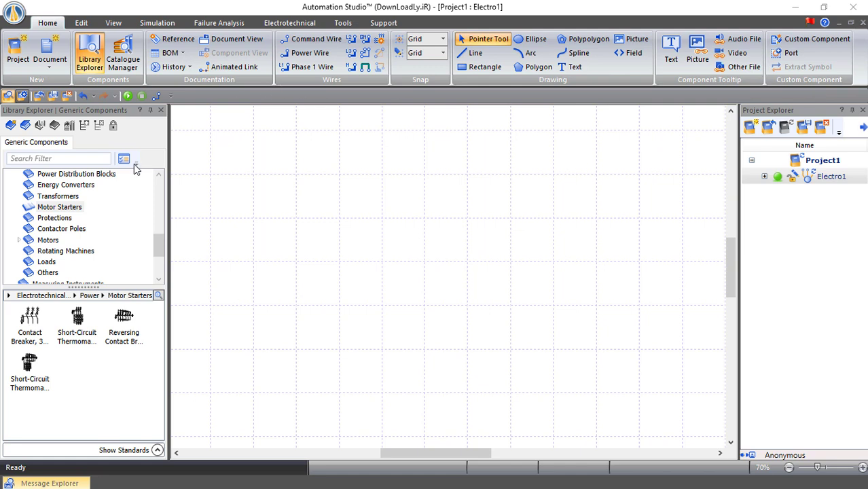
# - Place a 3-Phase Source from the IEC power energy sources near the top of the diagram
pyautogui.scroll(3, 59, 253)
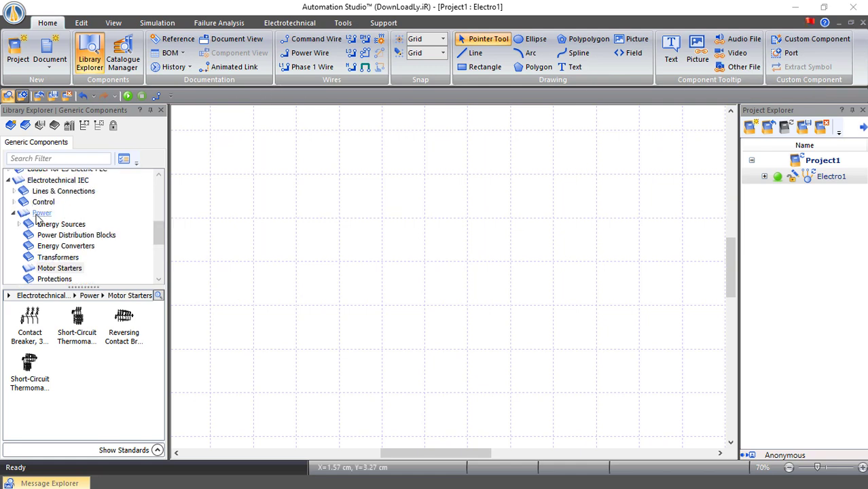
pyautogui.scroll(-2, 65, 227)
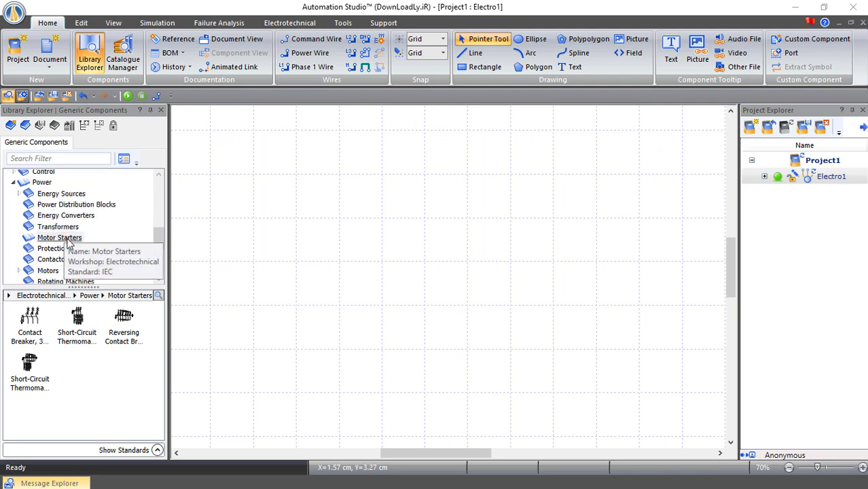
pyautogui.click(19, 193)
pyautogui.click(54, 227)
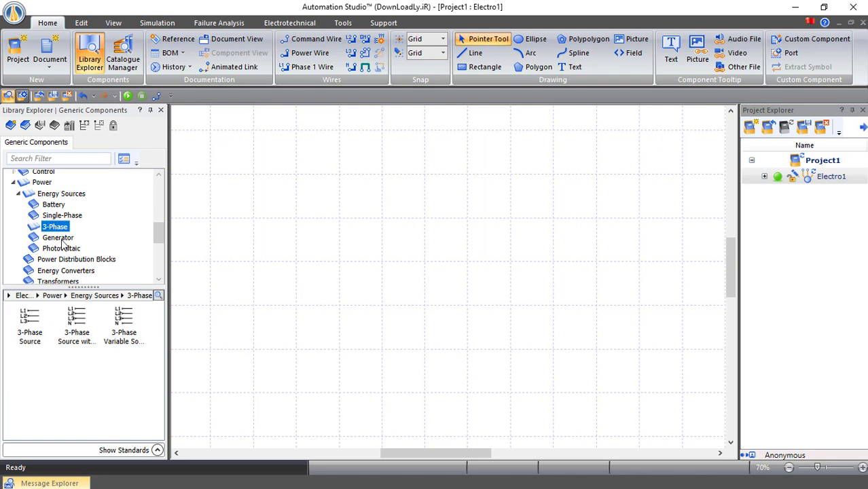
pyautogui.moveTo(29, 322)
pyautogui.mouseDown()
pyautogui.moveTo(243, 196)
pyautogui.moveTo(308, 137)
pyautogui.mouseUp()
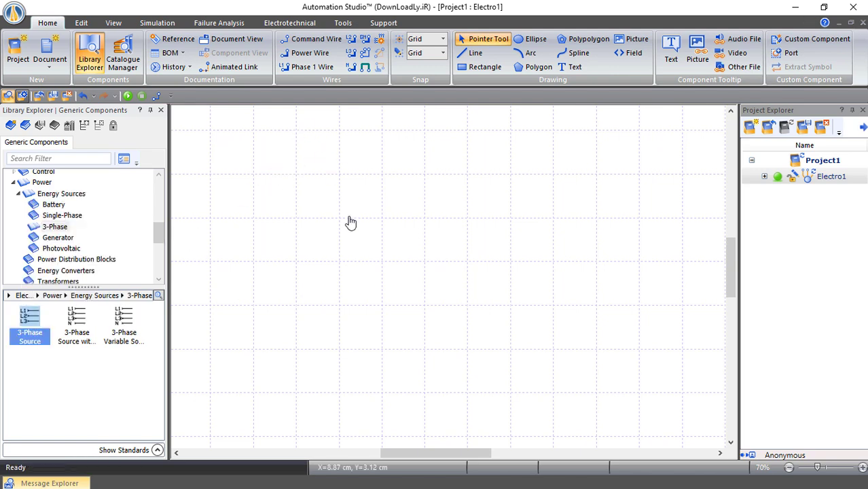
# - Add a Contact Breaker, 3 Poles from the motor starters just below the three-phase source
pyautogui.click(19, 194)
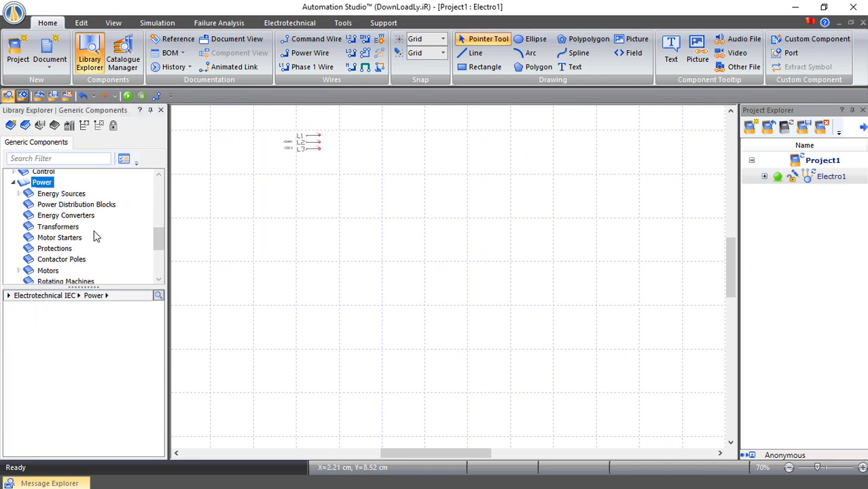
pyautogui.click(47, 239)
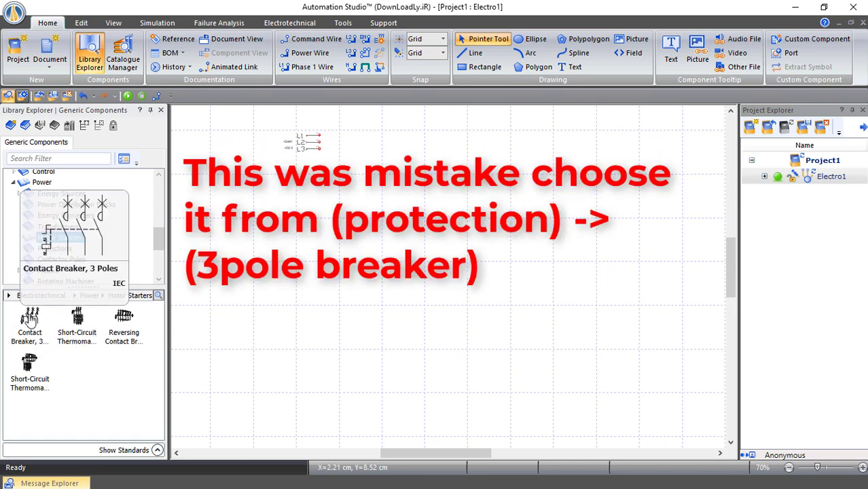
pyautogui.moveTo(30, 317); pyautogui.dragTo(346, 186)
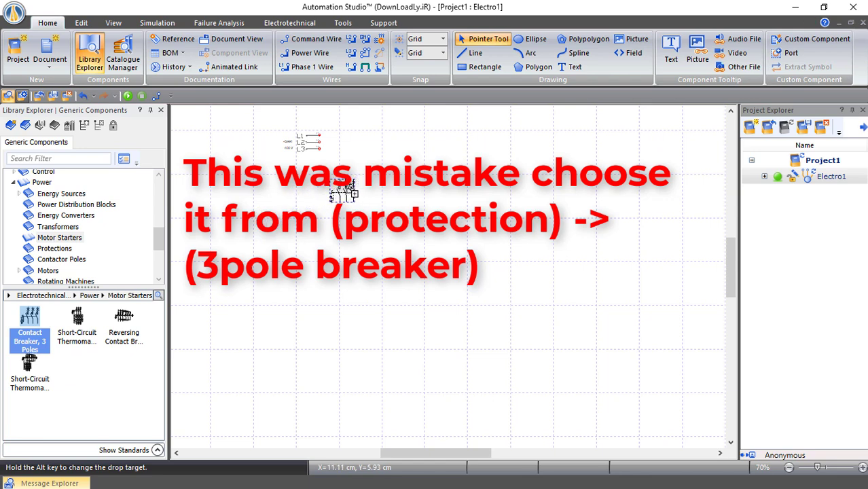
pyautogui.press('Escape')
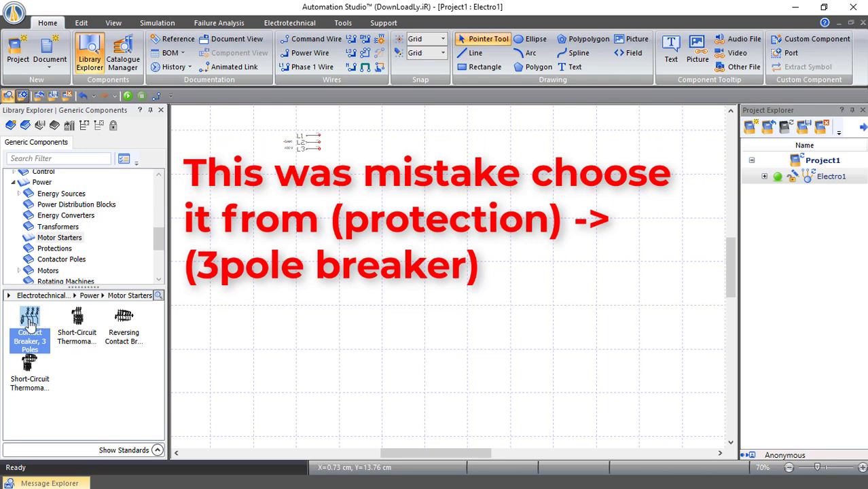
pyautogui.moveTo(31, 325)
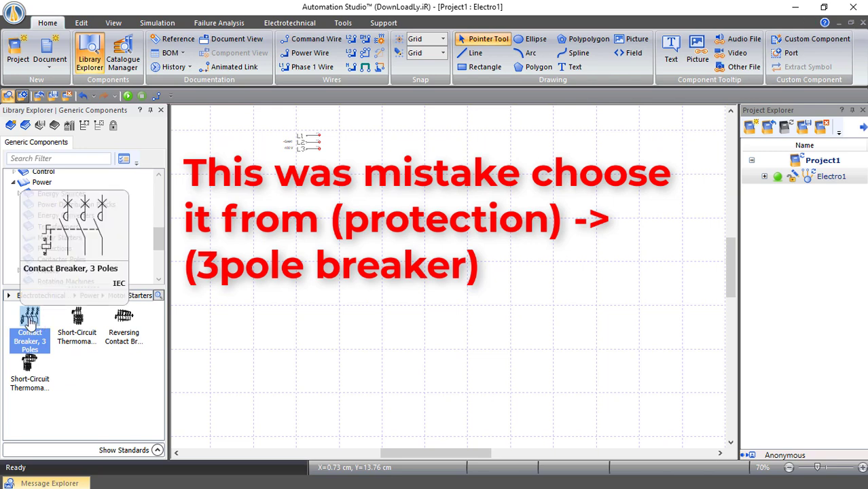
pyautogui.moveTo(30, 325); pyautogui.dragTo(348, 171)
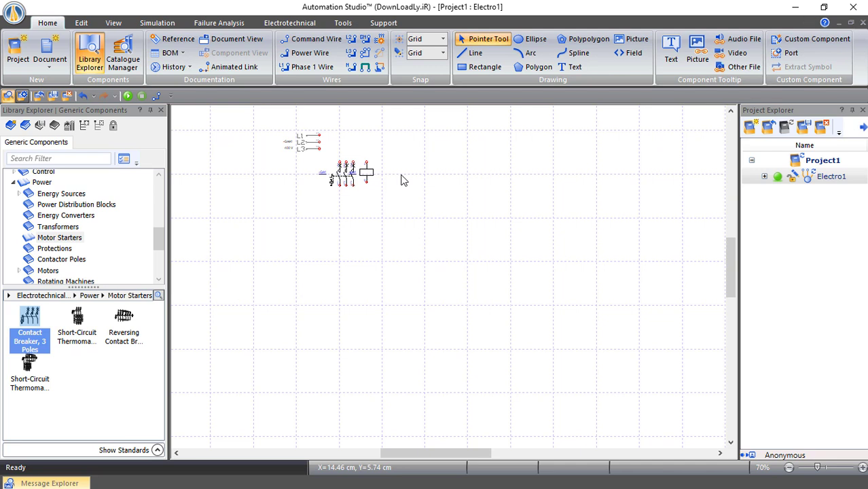
# - Place two 3 Poles NO Contact Groups side by side below the breaker, dismissing the properties dialog each time
pyautogui.click(60, 260)
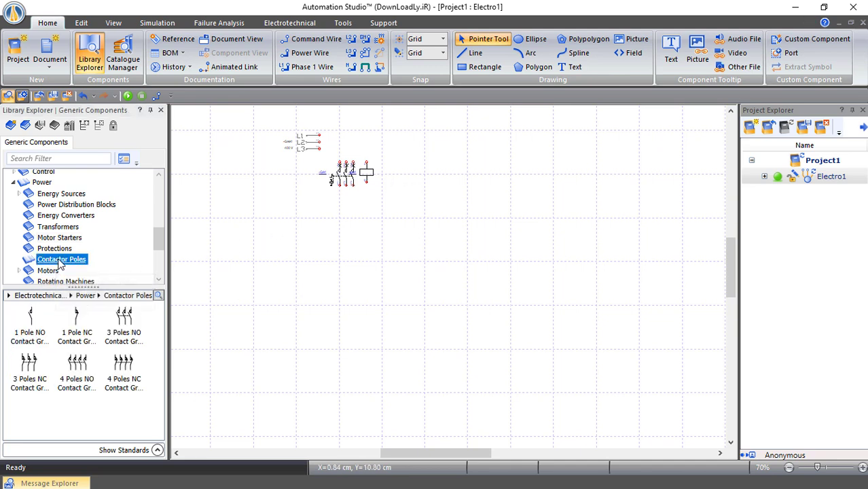
pyautogui.moveTo(123, 319); pyautogui.dragTo(348, 226)
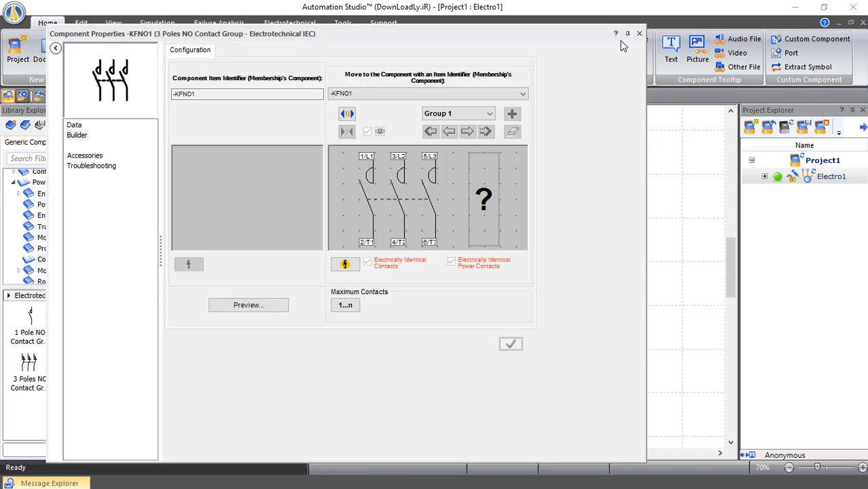
pyautogui.click(639, 35)
pyautogui.moveTo(131, 321); pyautogui.dragTo(412, 224)
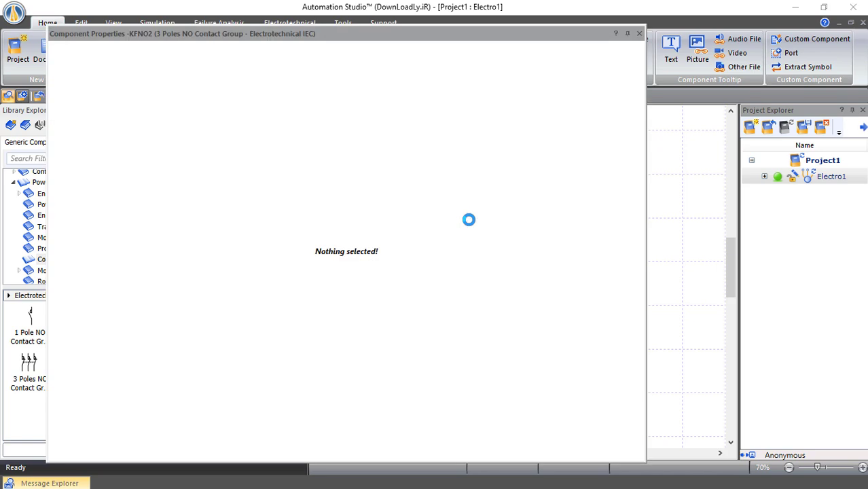
pyautogui.click(642, 31)
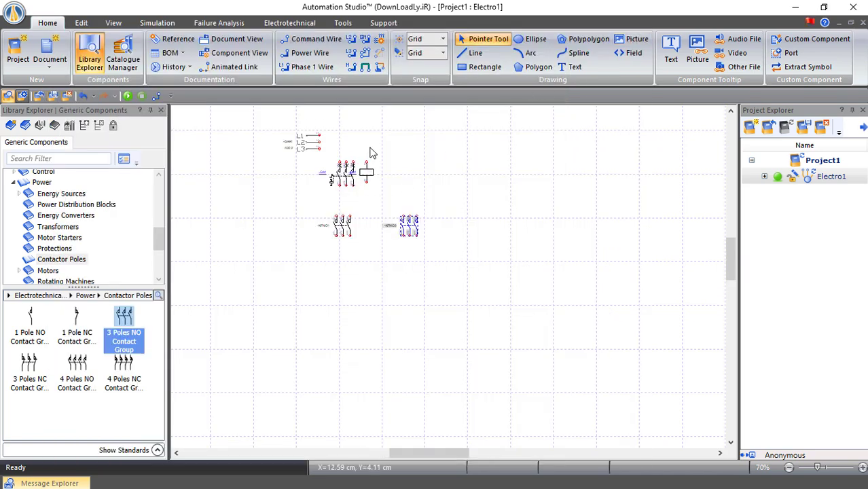
# - Shift the first contact group slightly so its poles line up under the breaker's poles
pyautogui.scroll(2, 372, 153)
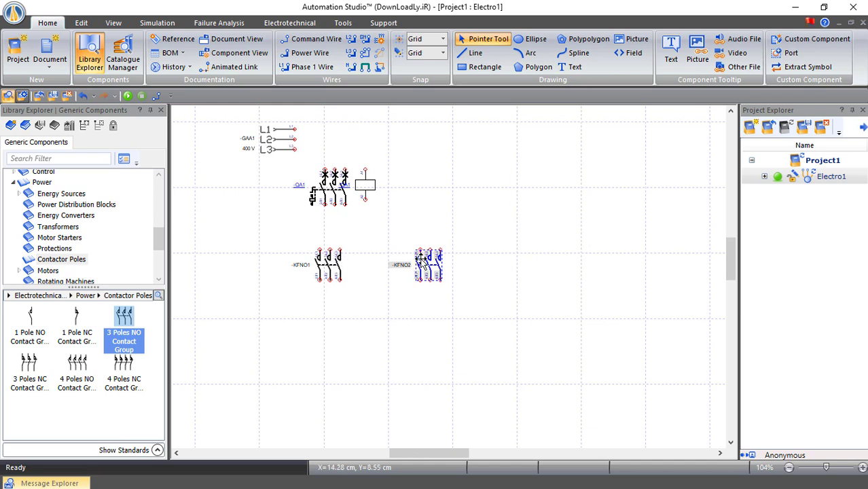
pyautogui.moveTo(323, 265); pyautogui.dragTo(328, 265)
pyautogui.click(359, 291)
# - Add two more 3 Poles NO Contact Groups in a lower row, one directly below the second contact group and one beside it
pyautogui.scroll(-1, 100, 238)
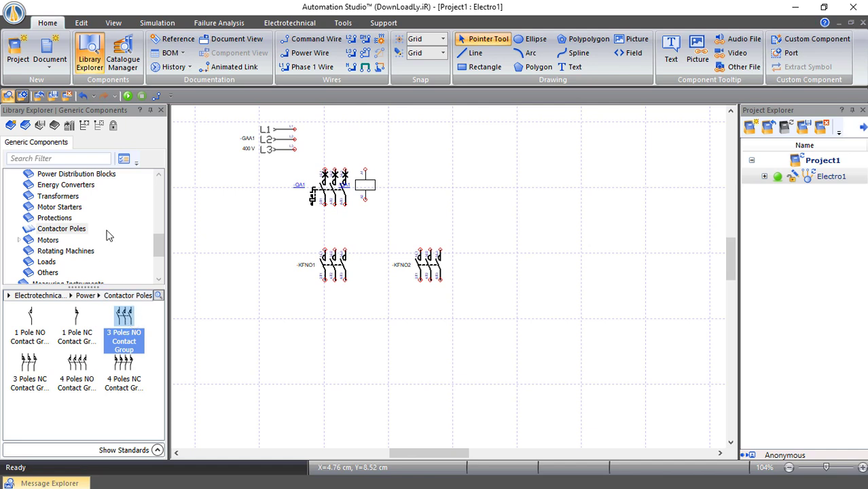
pyautogui.scroll(-1, 110, 234)
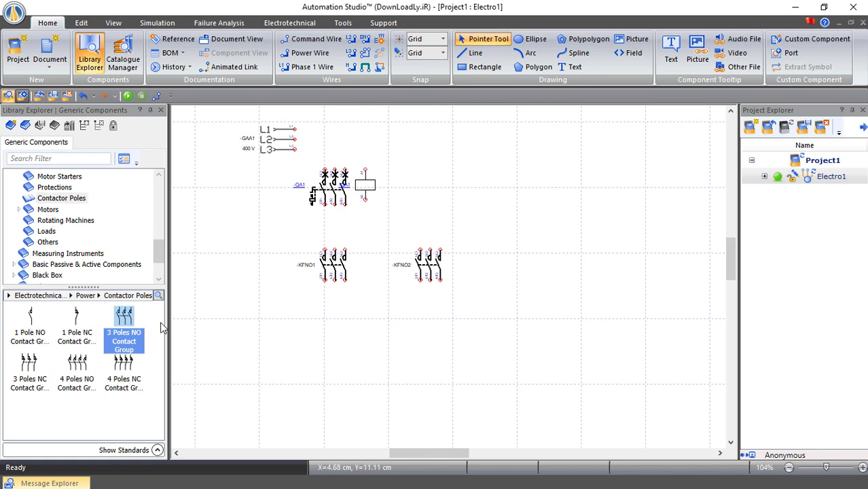
pyautogui.moveTo(124, 317)
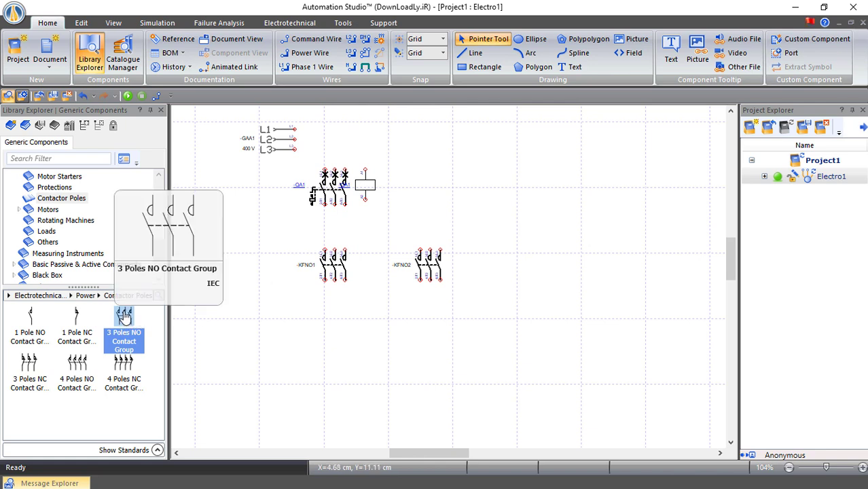
pyautogui.moveTo(123, 317); pyautogui.dragTo(432, 351)
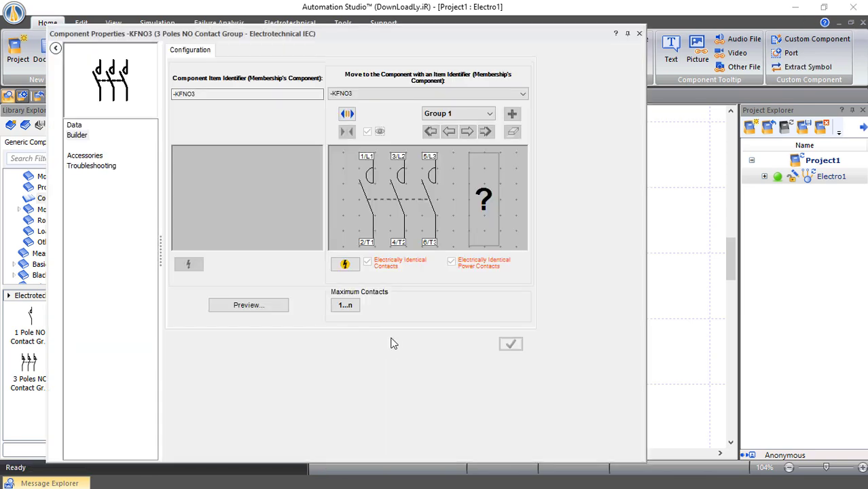
pyautogui.click(639, 34)
pyautogui.moveTo(126, 319); pyautogui.dragTo(531, 346)
pyautogui.click(638, 34)
# - Place a Thermal Relay, 3 Poles below the first contact group, level with the lower row of contact groups
pyautogui.click(55, 186)
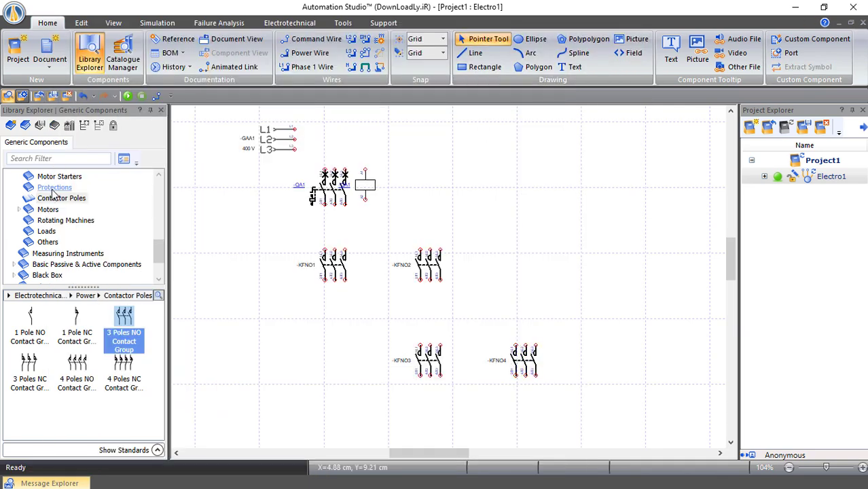
pyautogui.scroll(-5, 112, 360)
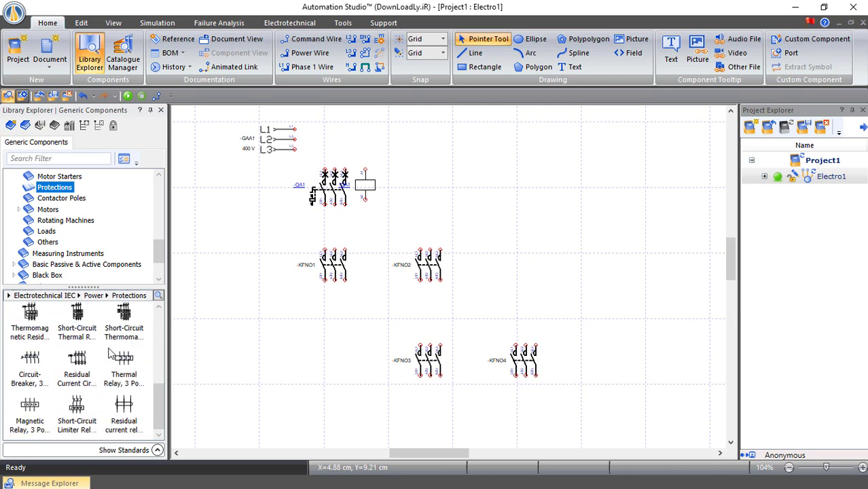
pyautogui.moveTo(125, 368); pyautogui.dragTo(338, 352)
pyautogui.click(269, 324)
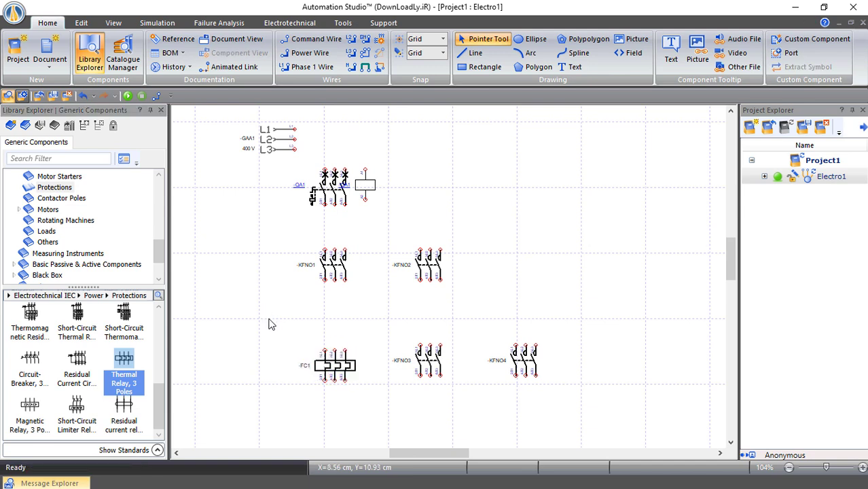
pyautogui.moveTo(320, 376); pyautogui.dragTo(321, 371)
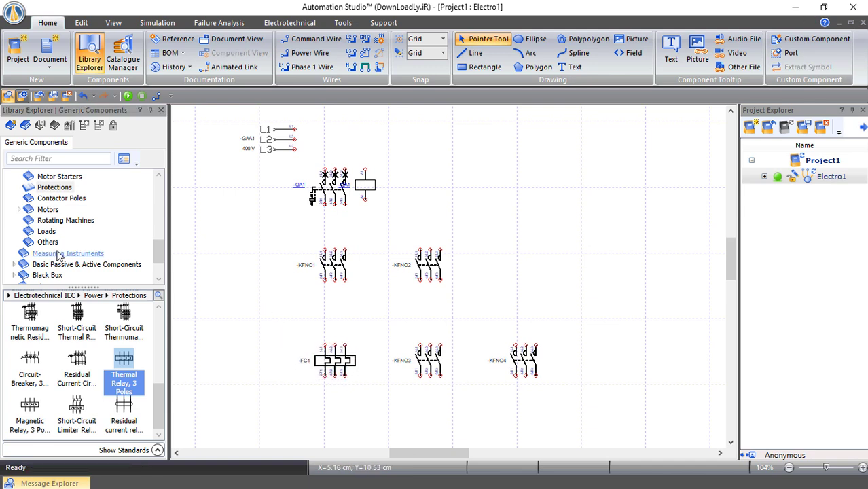
# - Place a three-phase asynchronous squirrel cage motor with 6 connectors directly below the thermal relay
pyautogui.click(27, 213)
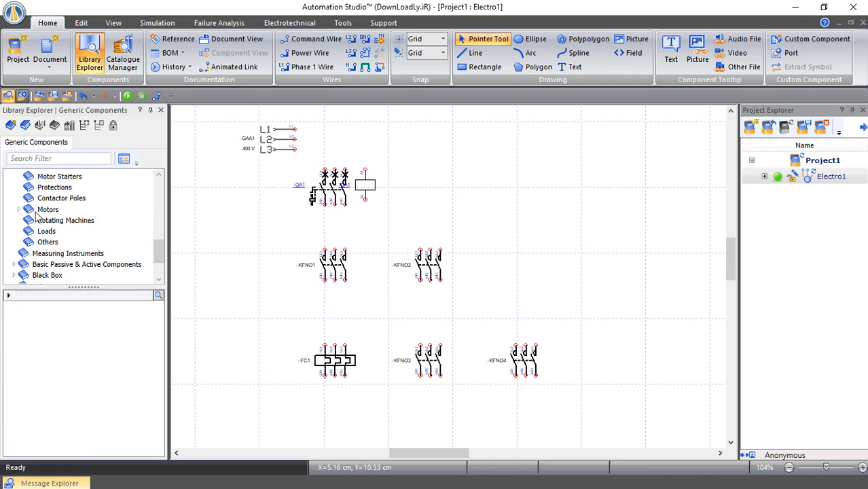
pyautogui.click(29, 210)
pyautogui.click(18, 210)
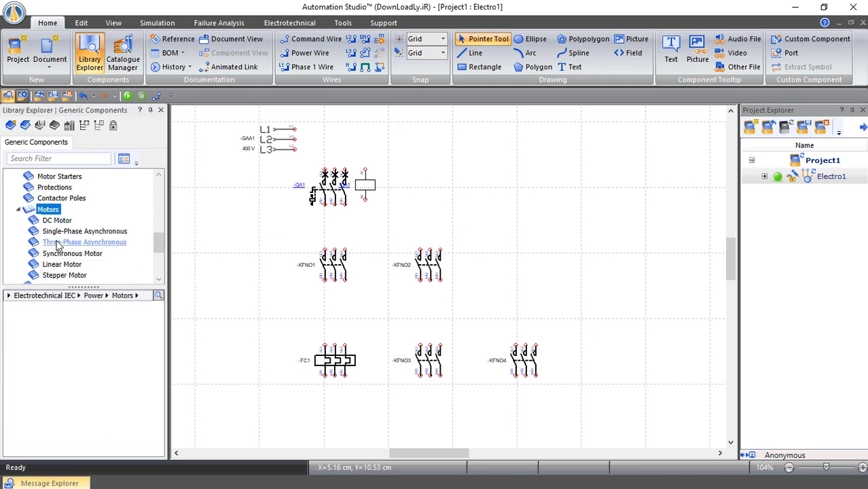
pyautogui.click(66, 244)
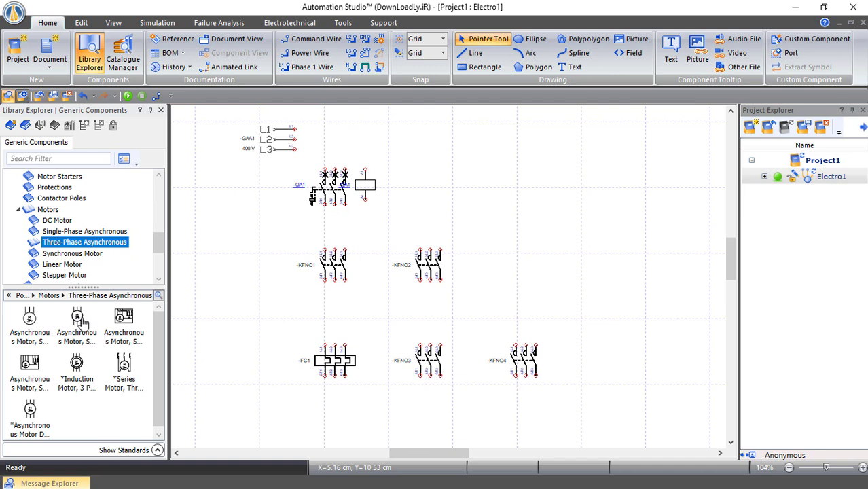
pyautogui.moveTo(77, 321)
pyautogui.moveTo(76, 320); pyautogui.dragTo(344, 415)
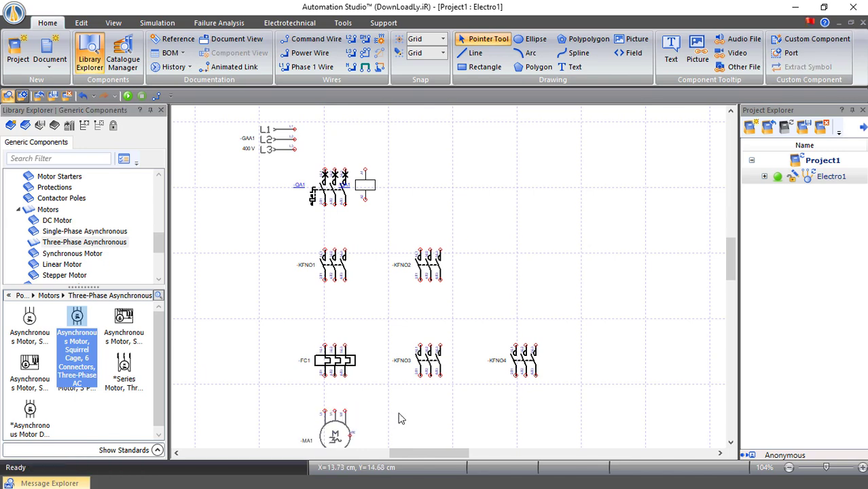
pyautogui.scroll(-1, 399, 420)
pyautogui.scroll(1, 399, 419)
# - Draw three-phase wires from the source to the breaker and from the breaker to the first contact group
pyautogui.click(311, 61)
pyautogui.click(365, 54)
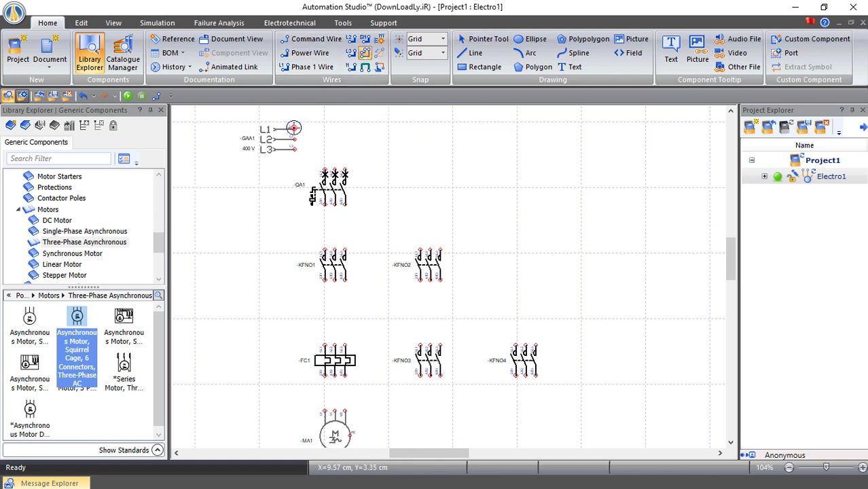
pyautogui.click(294, 127)
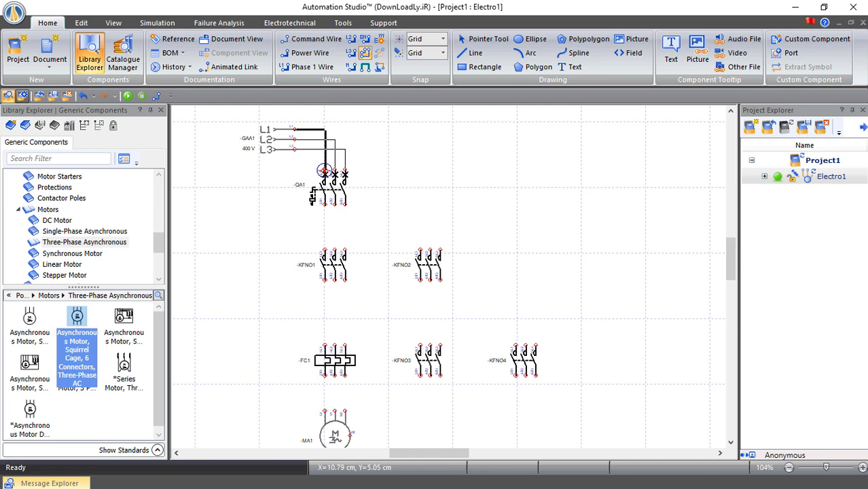
pyautogui.click(327, 168)
pyautogui.click(325, 206)
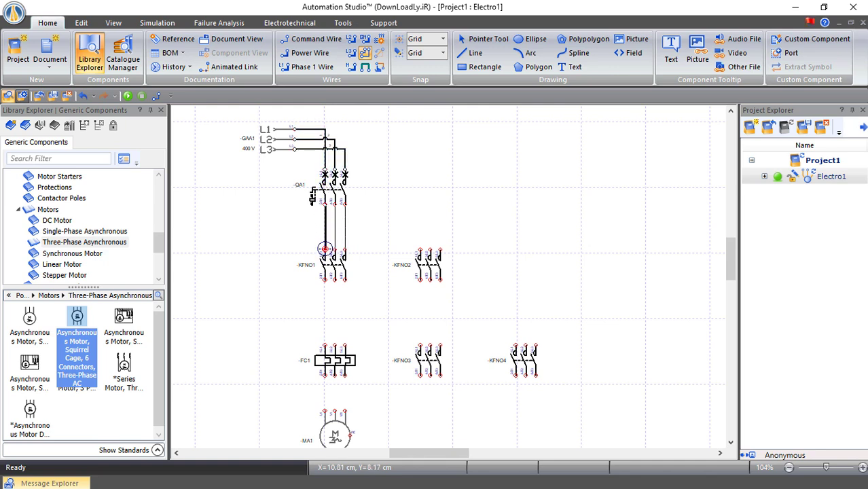
pyautogui.click(324, 249)
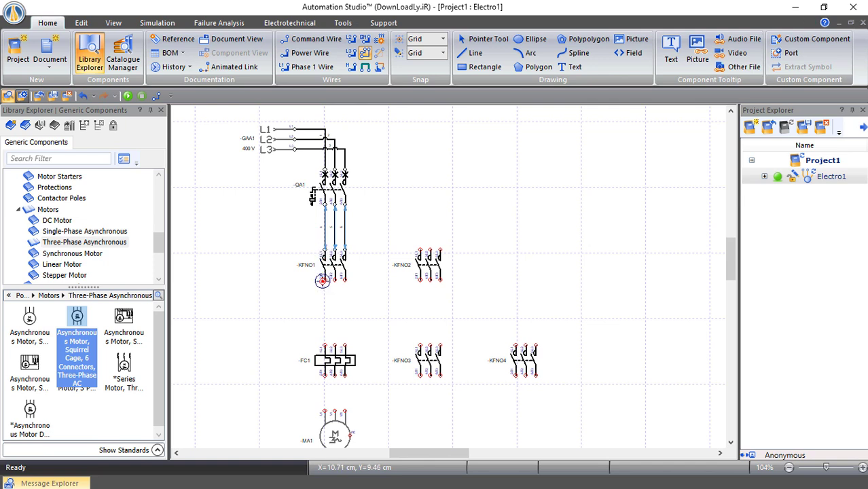
# - Continue the three-phase wiring from the first contact group to the thermal relay and from the relay to the motor
pyautogui.click(322, 281)
pyautogui.click(324, 345)
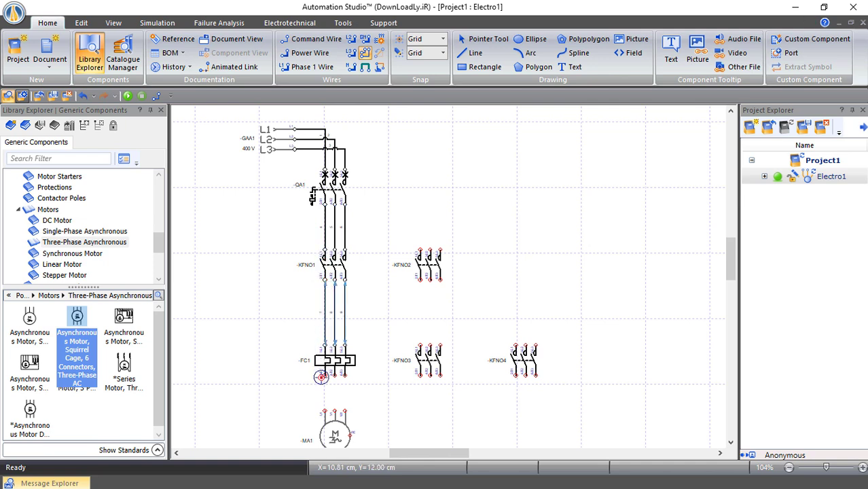
pyautogui.click(322, 377)
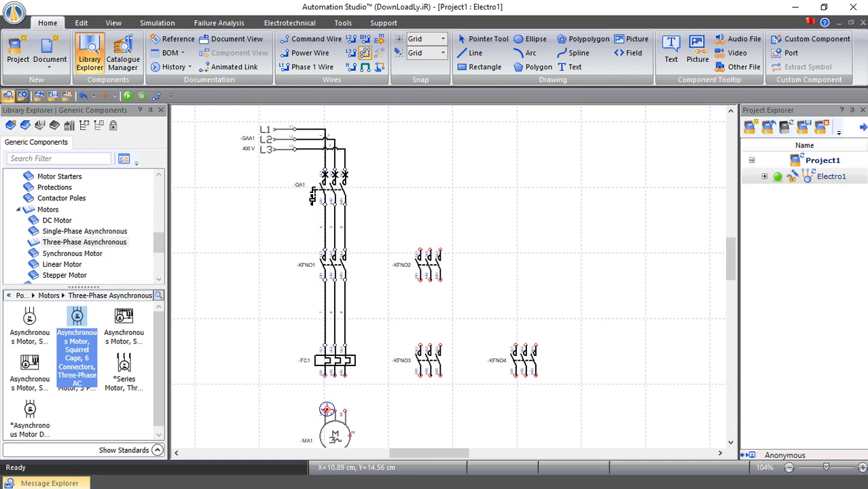
pyautogui.click(326, 409)
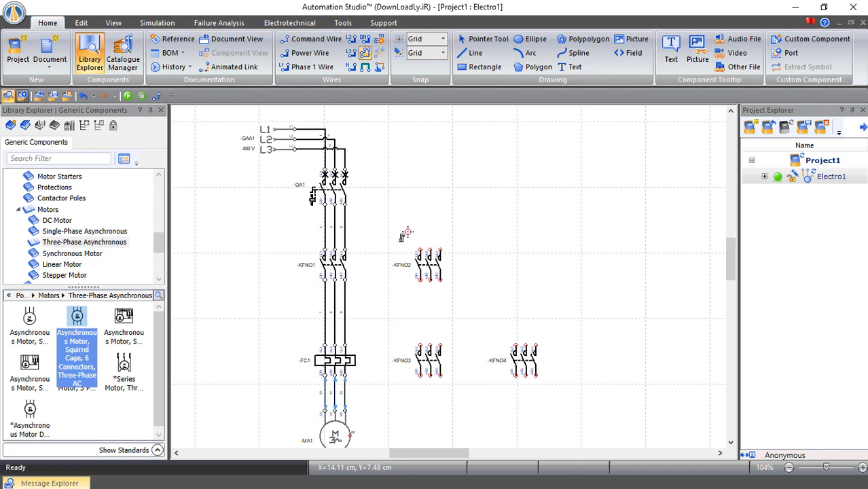
# - Draw individual phase wires from the three lines below the breaker to the matching upper terminals of the second contact group
pyautogui.click(304, 68)
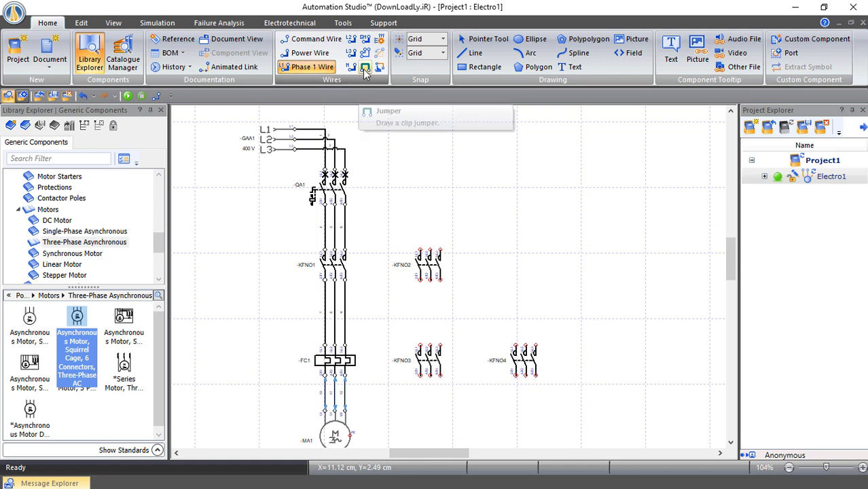
pyautogui.click(350, 52)
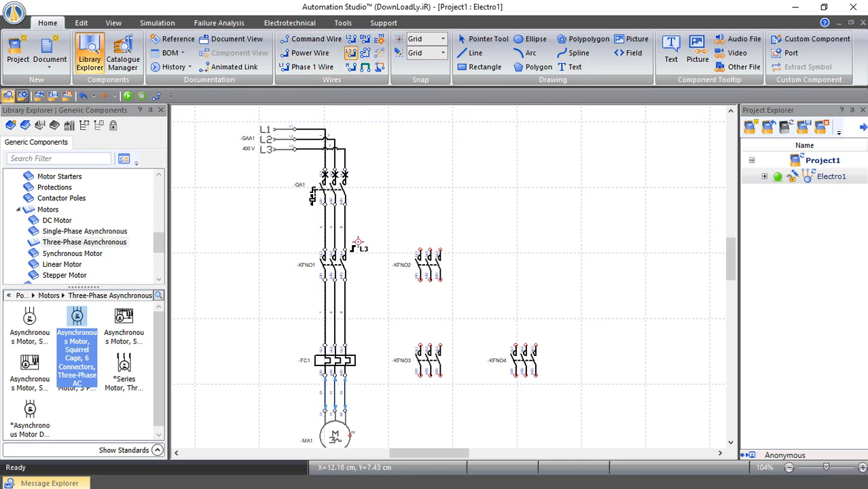
pyautogui.click(323, 204)
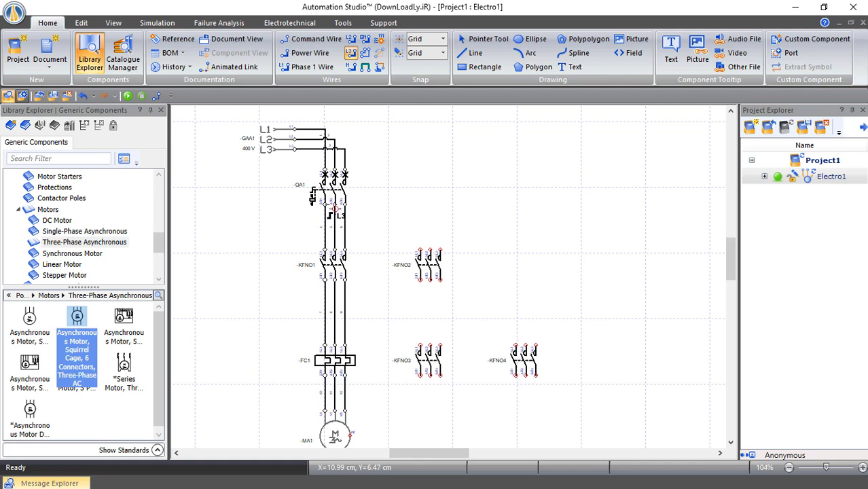
pyautogui.click(420, 250)
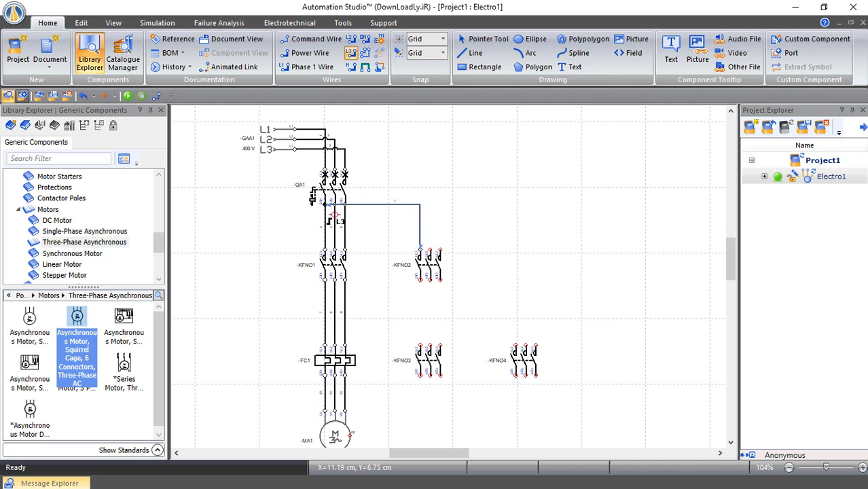
pyautogui.click(334, 215)
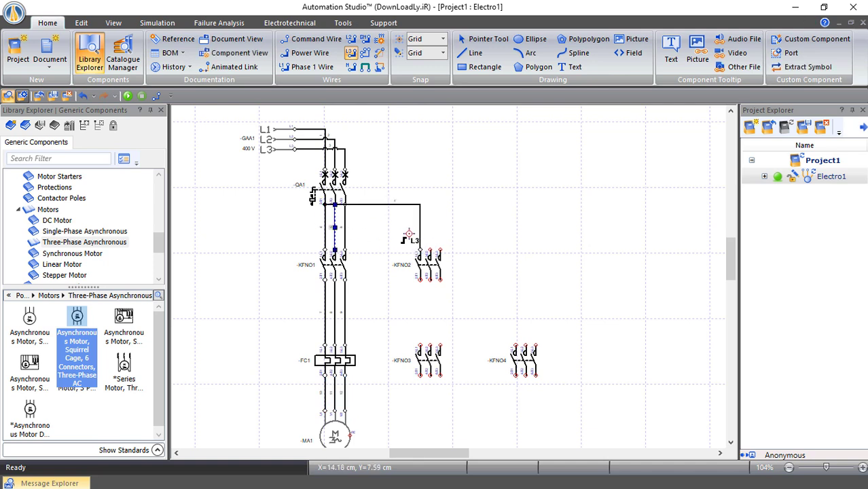
pyautogui.click(429, 250)
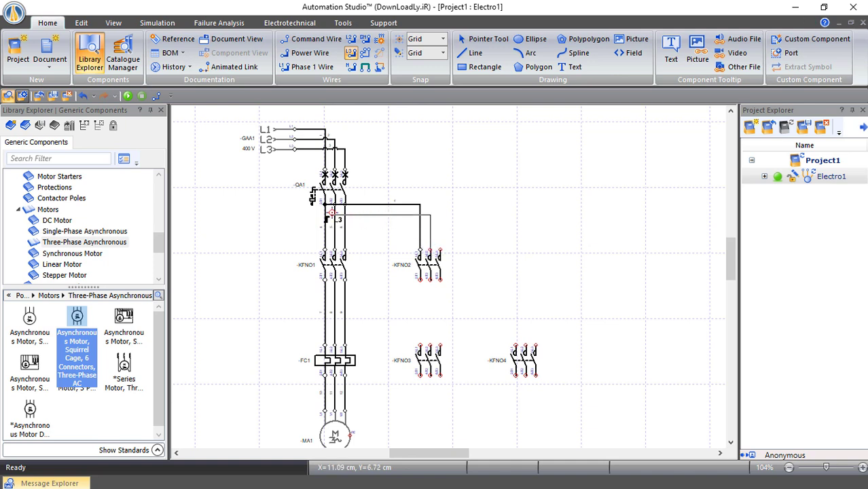
pyautogui.click(334, 216)
pyautogui.click(360, 223)
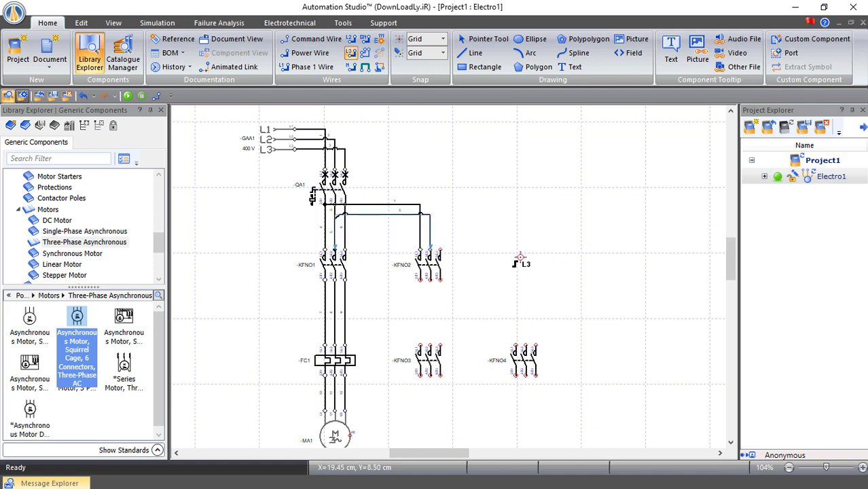
pyautogui.click(441, 248)
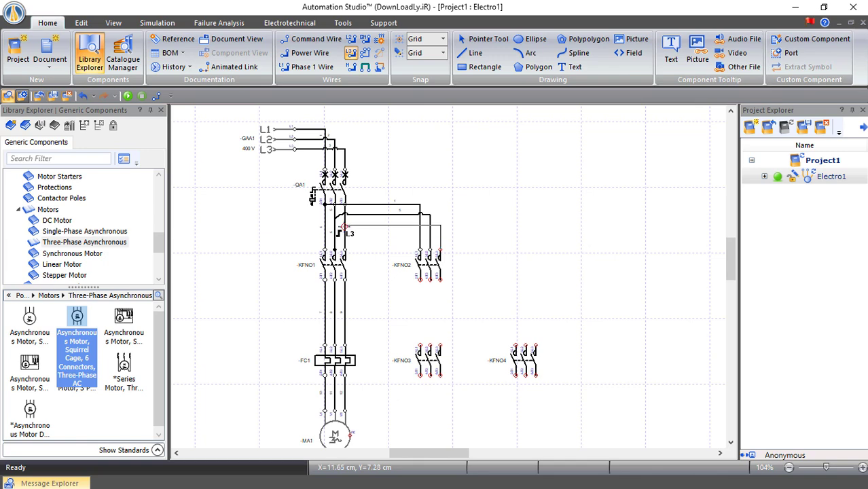
pyautogui.click(346, 232)
pyautogui.click(374, 239)
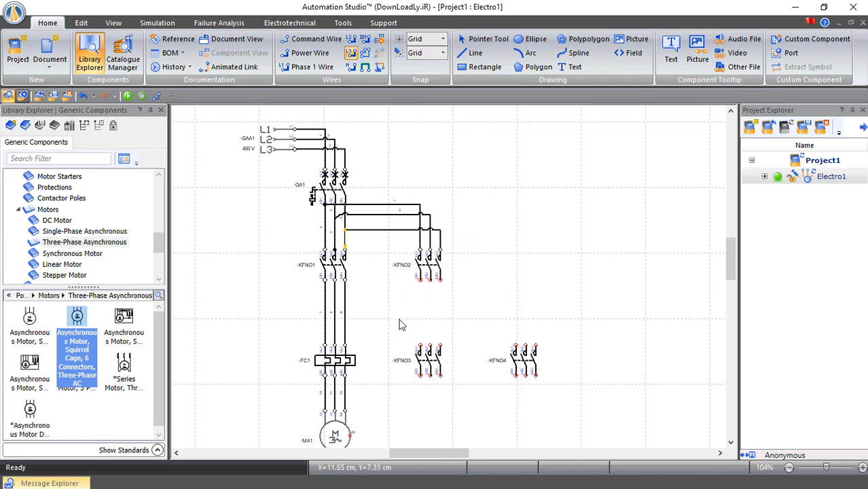
# - Wire the second contact group's lower terminals to the lines below the first contact group, swapping the first and second phases
pyautogui.scroll(-1, 407, 248)
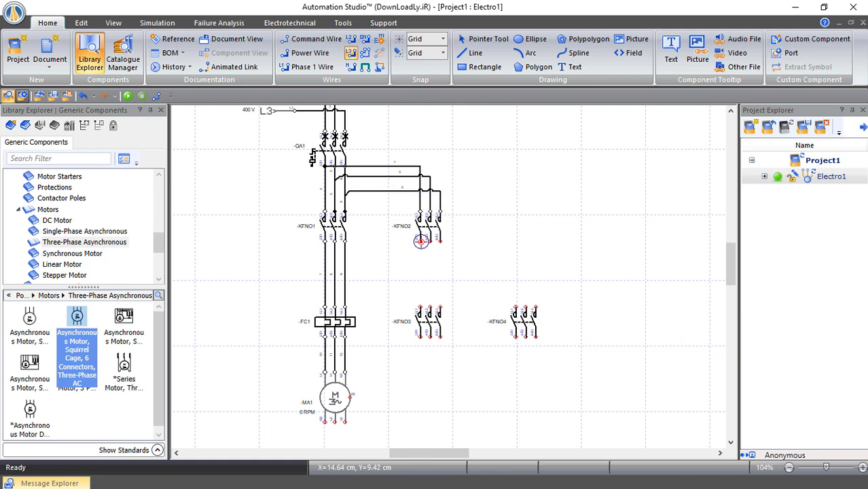
pyautogui.click(420, 241)
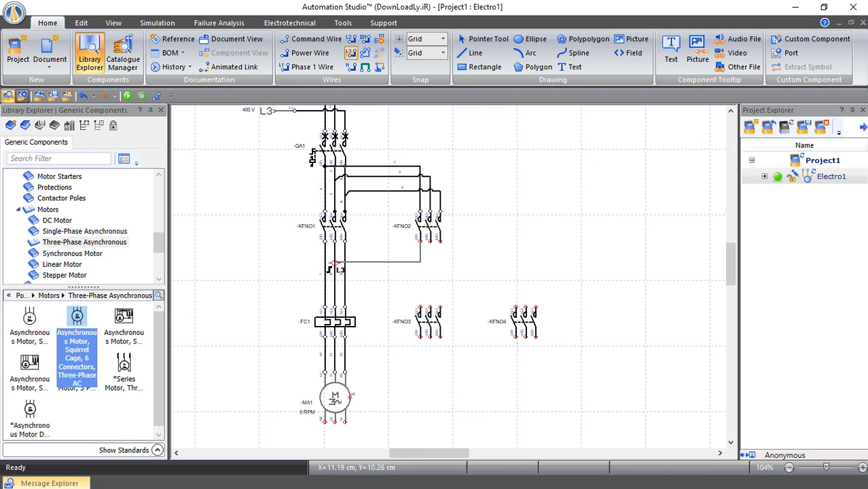
pyautogui.click(334, 259)
pyautogui.click(503, 268)
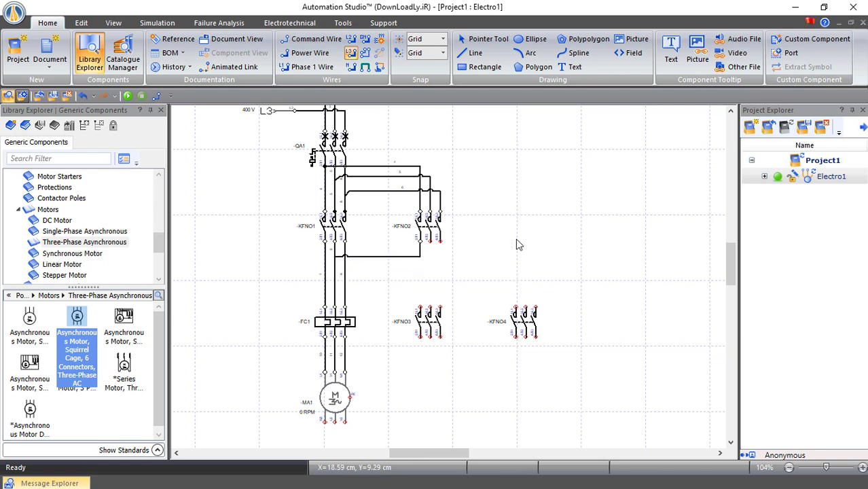
pyautogui.click(430, 242)
pyautogui.click(324, 266)
pyautogui.click(543, 231)
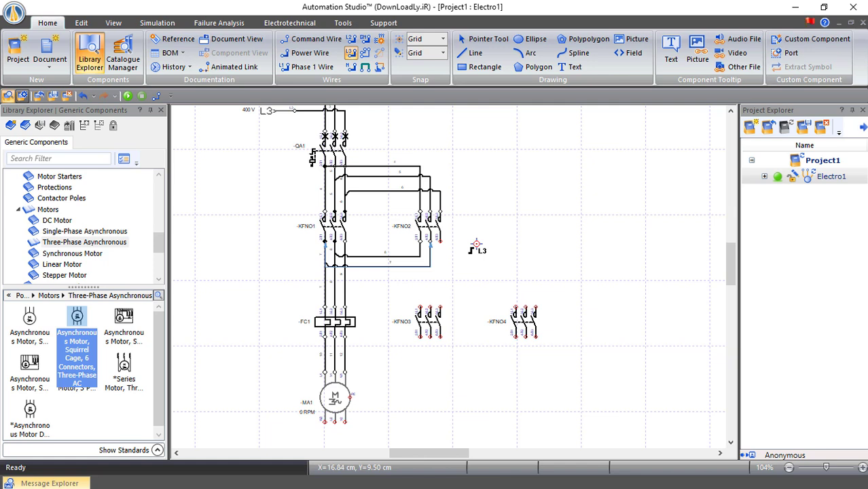
pyautogui.click(440, 241)
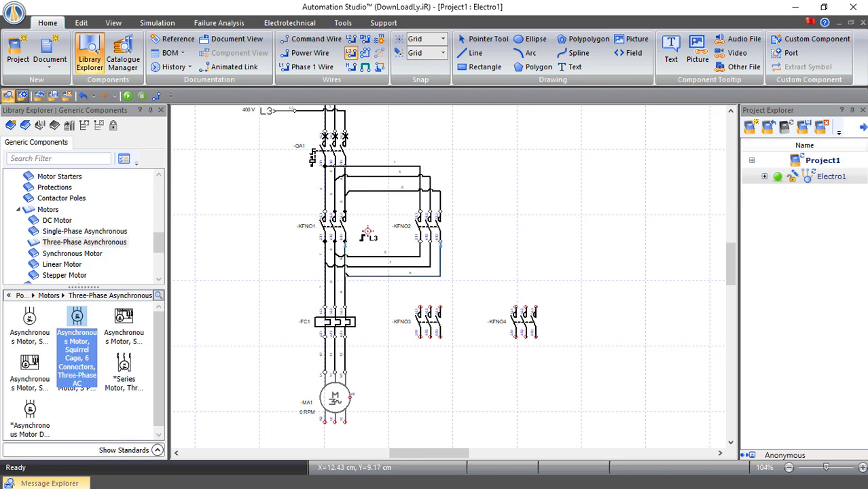
pyautogui.click(336, 241)
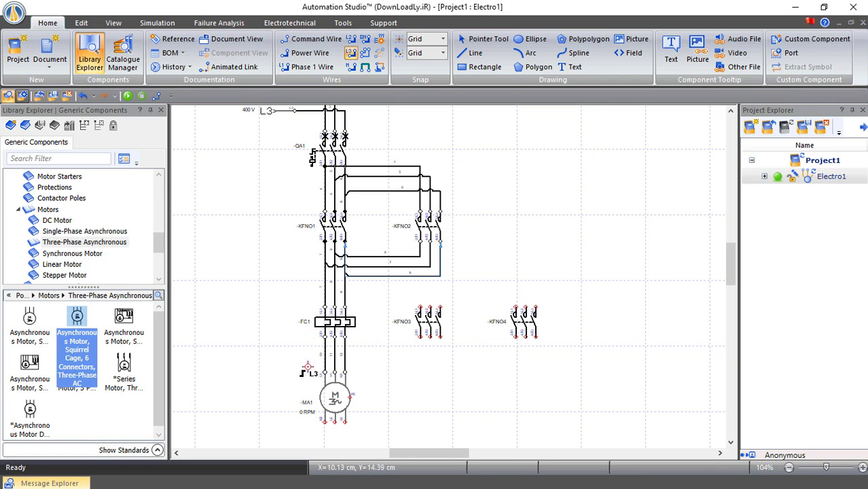
# - Bridge the three upper terminals of the fourth contact group and connect its lower terminals to the motor's lower terminals with three-phase wires
pyautogui.scroll(-2, 306, 368)
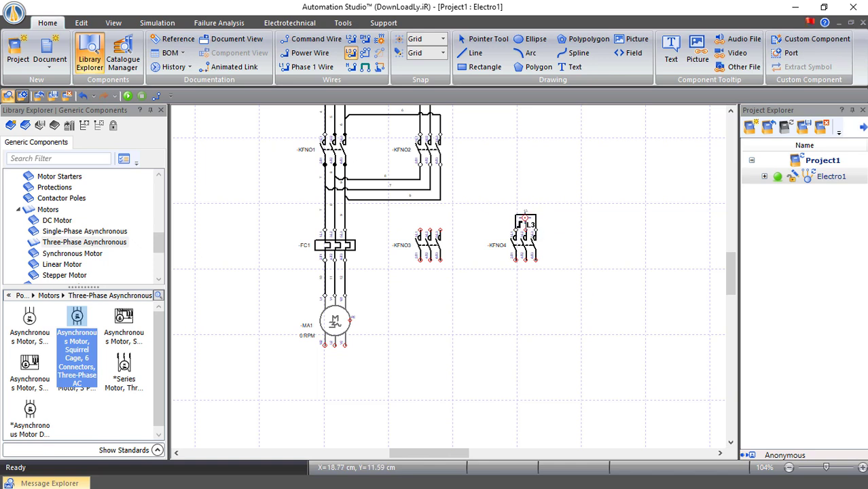
pyautogui.click(525, 216)
pyautogui.click(577, 224)
pyautogui.click(364, 52)
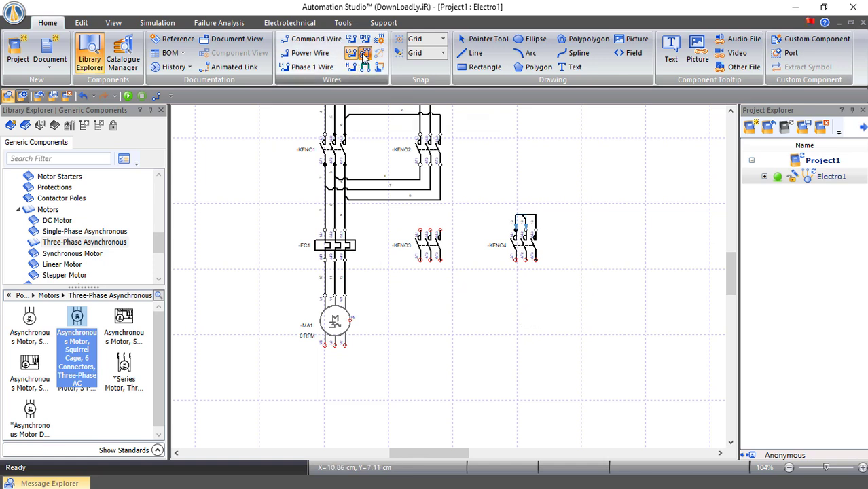
pyautogui.moveTo(518, 219)
pyautogui.mouseDown()
pyautogui.moveTo(445, 393)
pyautogui.moveTo(314, 350)
pyautogui.moveTo(320, 370)
pyautogui.moveTo(327, 346)
pyautogui.mouseUp()
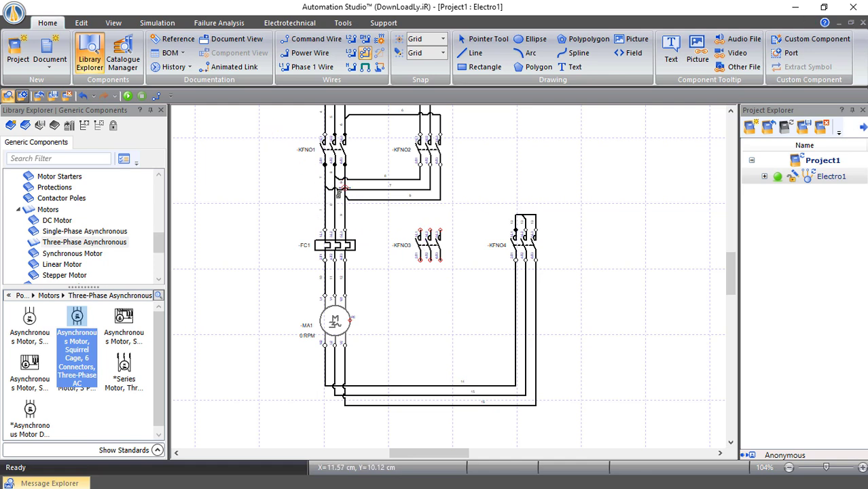
# - Branch individual wires from the three lines above the thermal relay to the matching upper terminals of the third contact group
pyautogui.click(350, 55)
pyautogui.click(326, 210)
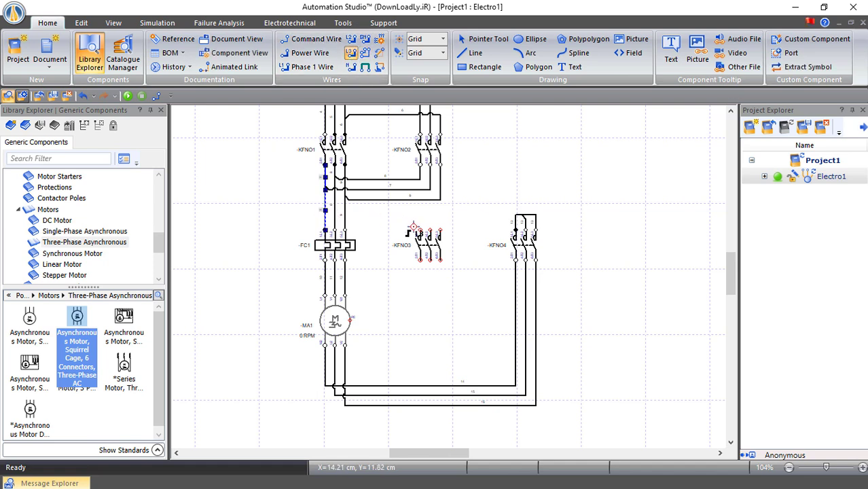
pyautogui.click(415, 230)
pyautogui.moveTo(420, 230); pyautogui.dragTo(330, 219)
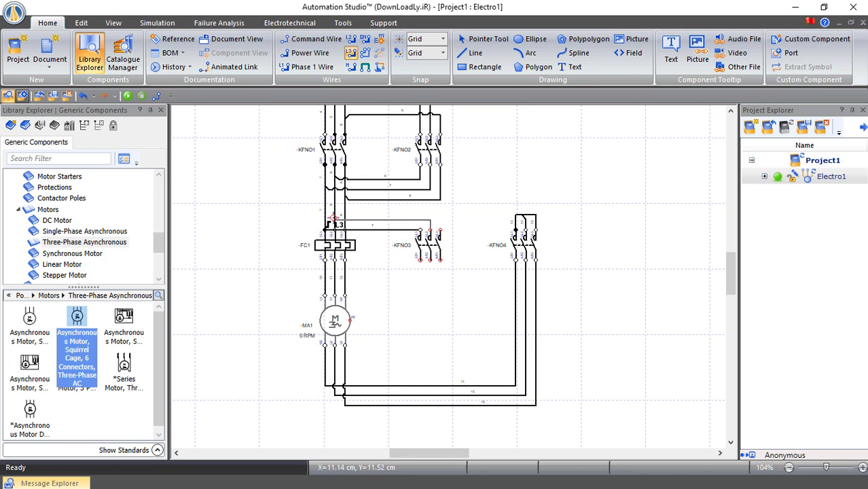
pyautogui.click(508, 226)
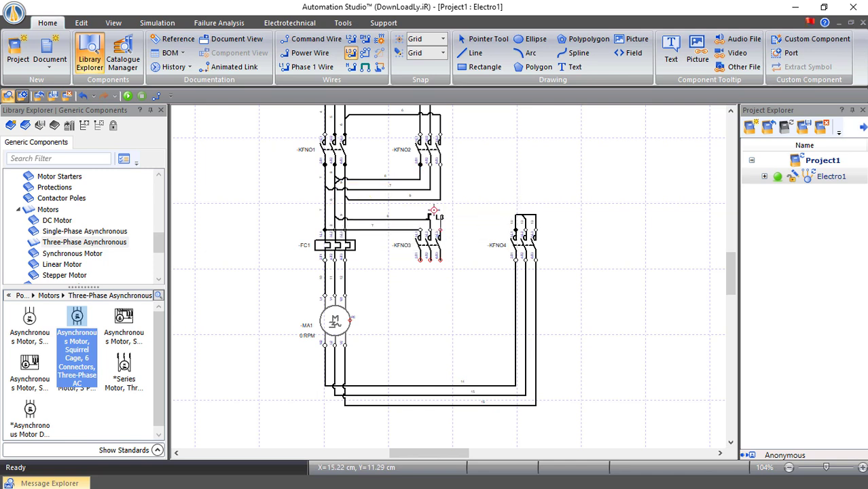
pyautogui.click(346, 208)
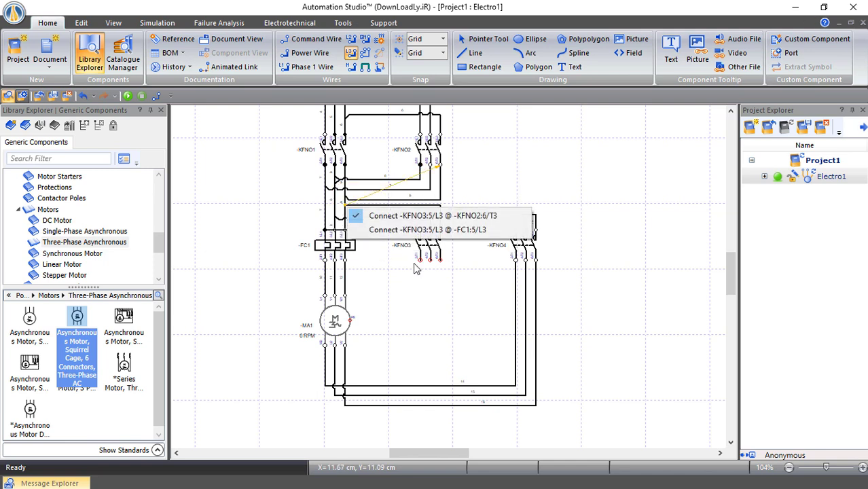
pyautogui.press('Escape')
# - Wire the third contact group's lower terminals 2/T1, 4/T2 and 6/T3 to the lines from motor terminals W2, U2 and V2
pyautogui.scroll(1, 412, 273)
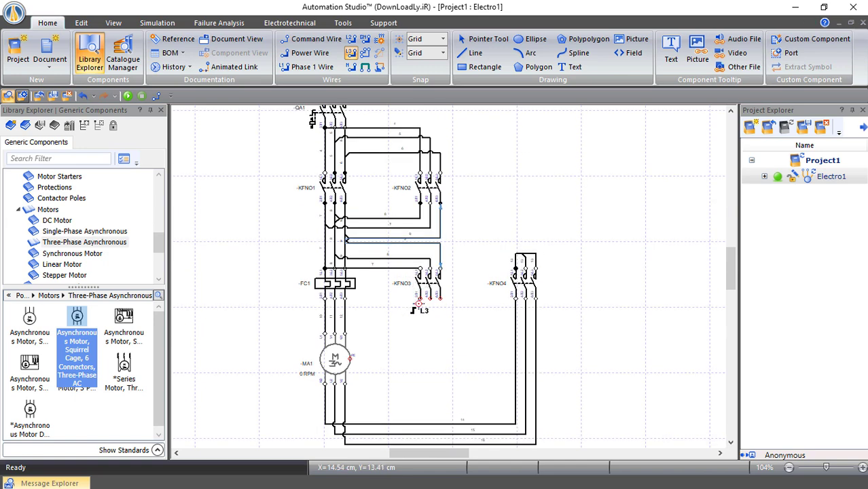
pyautogui.scroll(4, 419, 303)
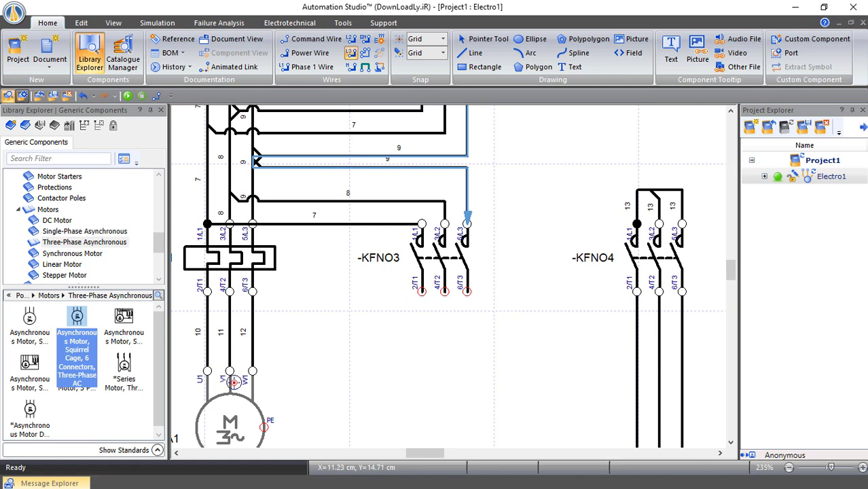
pyautogui.scroll(-3, 411, 345)
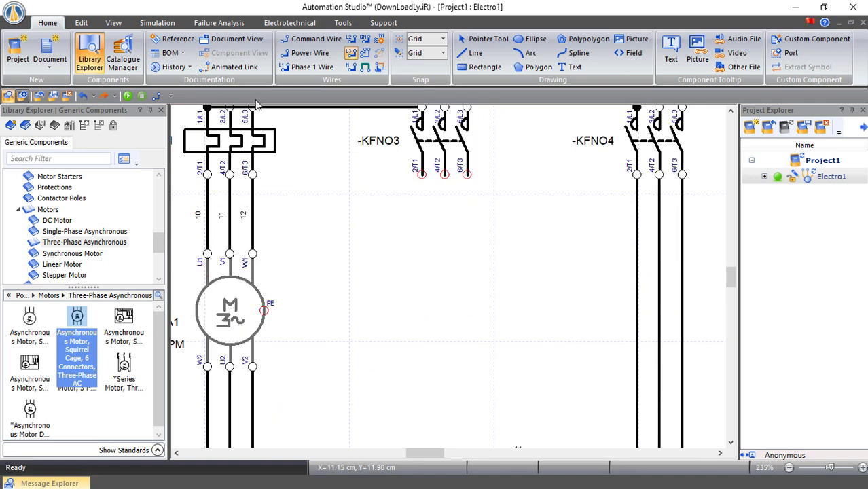
pyautogui.moveTo(421, 174); pyautogui.dragTo(203, 411)
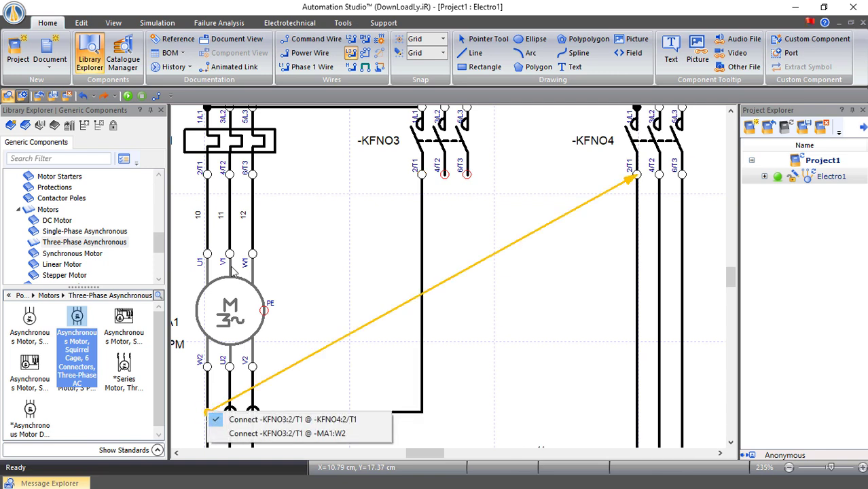
pyautogui.click(485, 225)
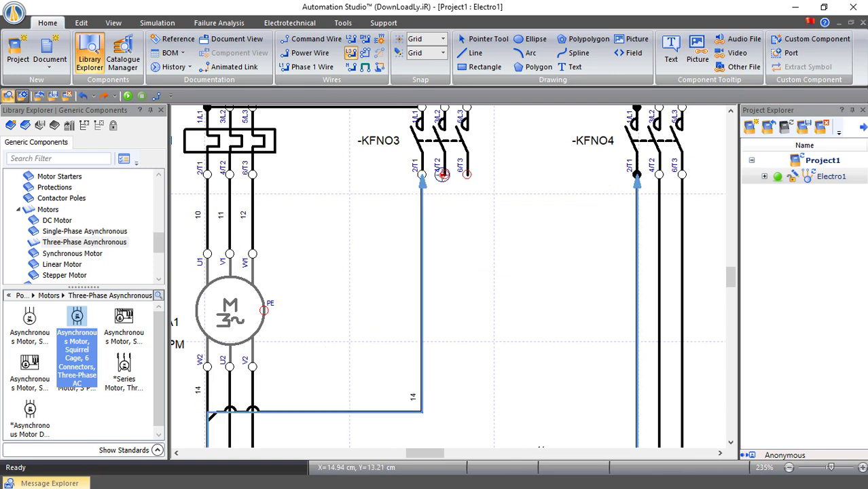
pyautogui.moveTo(444, 174); pyautogui.dragTo(230, 410)
pyautogui.press('Escape')
pyautogui.scroll(2, 468, 327)
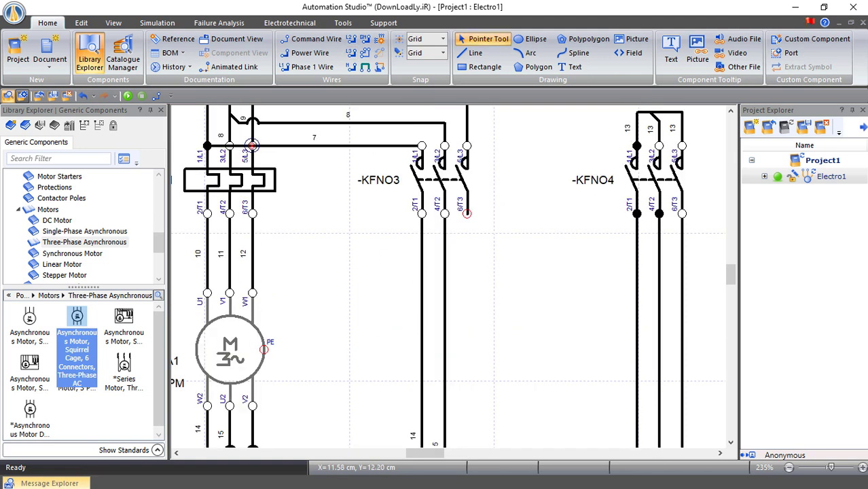
pyautogui.moveTo(466, 214); pyautogui.dragTo(251, 360)
pyautogui.scroll(-3, 479, 252)
pyautogui.click(325, 380)
pyautogui.scroll(-5, 517, 163)
pyautogui.scroll(3, 533, 179)
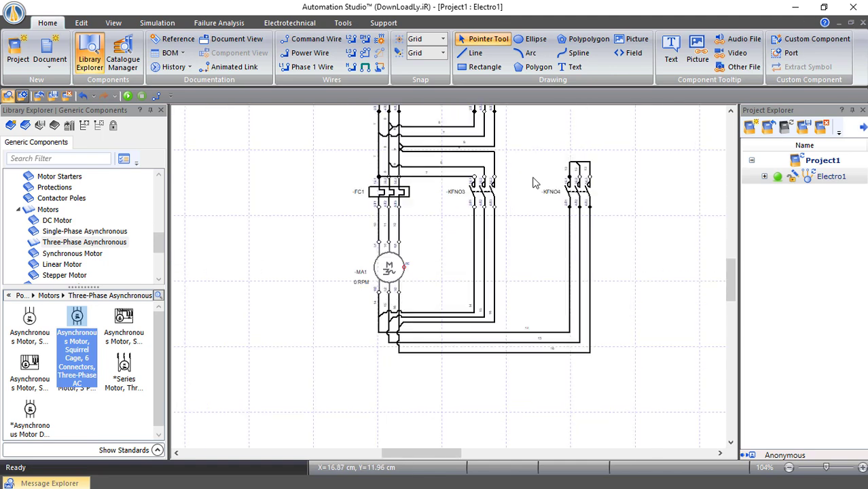
# - Place a Single-Phase Source from the Energy Sources library to the right of the power circuit, level with the three-phase source
pyautogui.scroll(2, 535, 185)
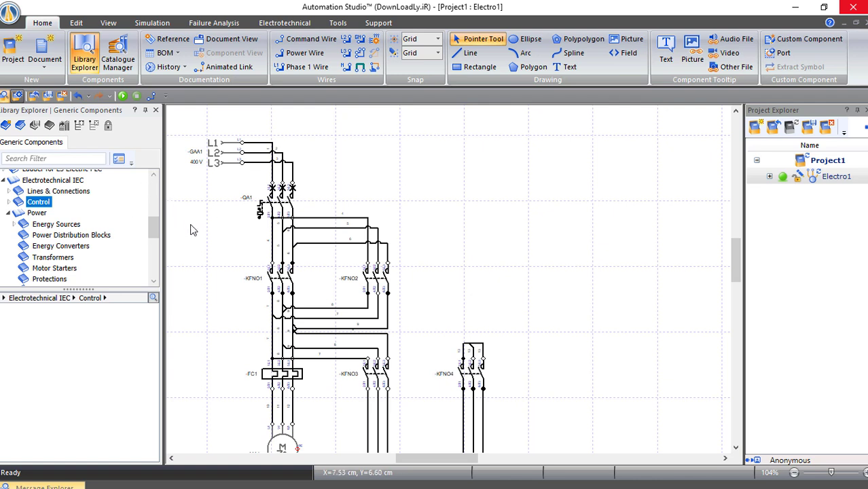
pyautogui.click(13, 224)
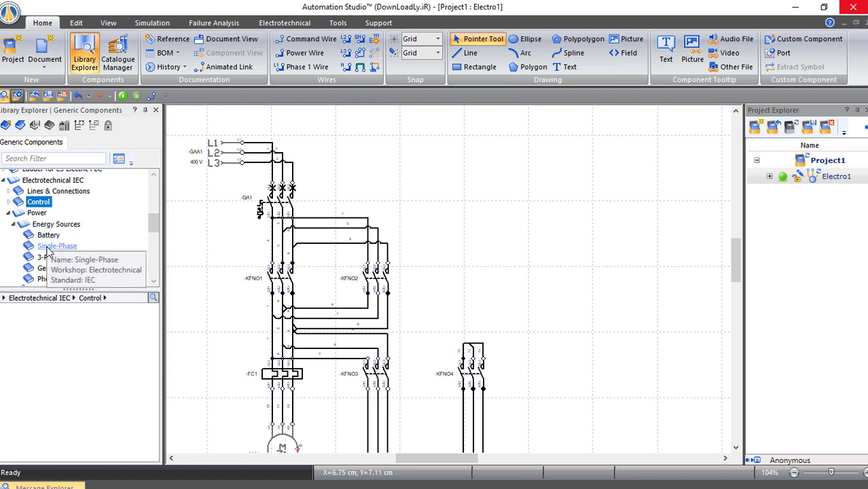
pyautogui.click(54, 246)
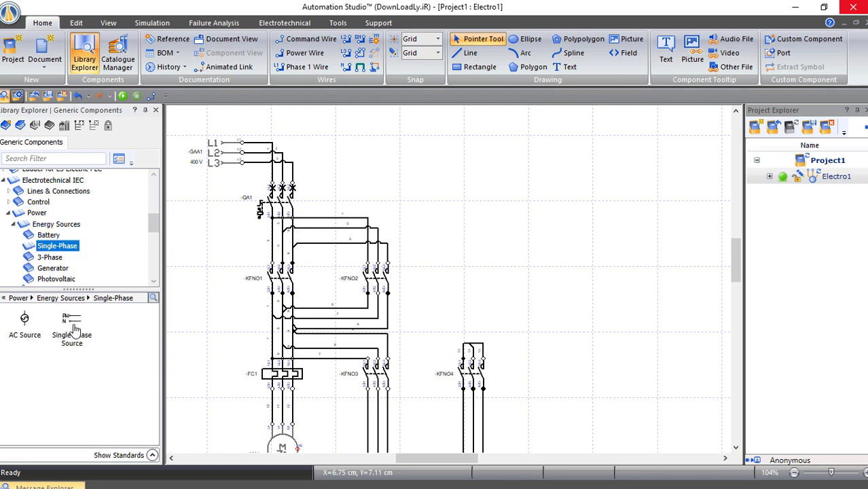
pyautogui.moveTo(74, 325); pyautogui.dragTo(515, 144)
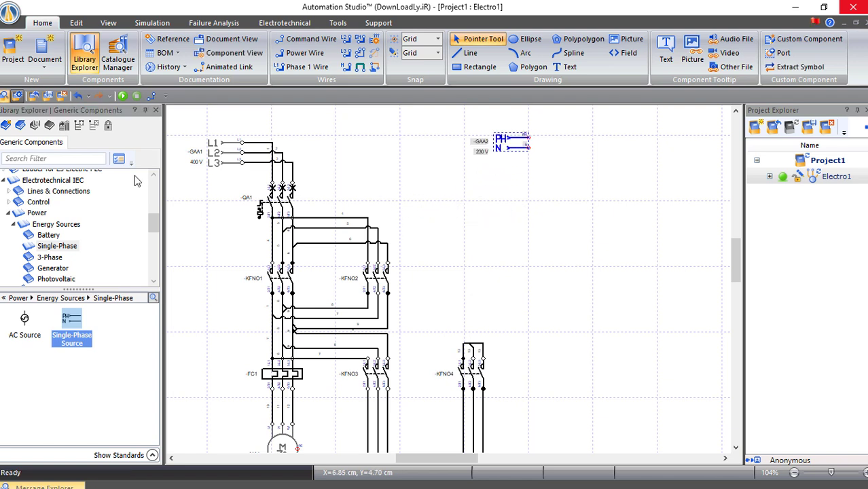
# - Place a Circuit-Breaker, 1 Pole from the IEC Control Protections library to the right of and slightly below the single-phase source
pyautogui.click(10, 212)
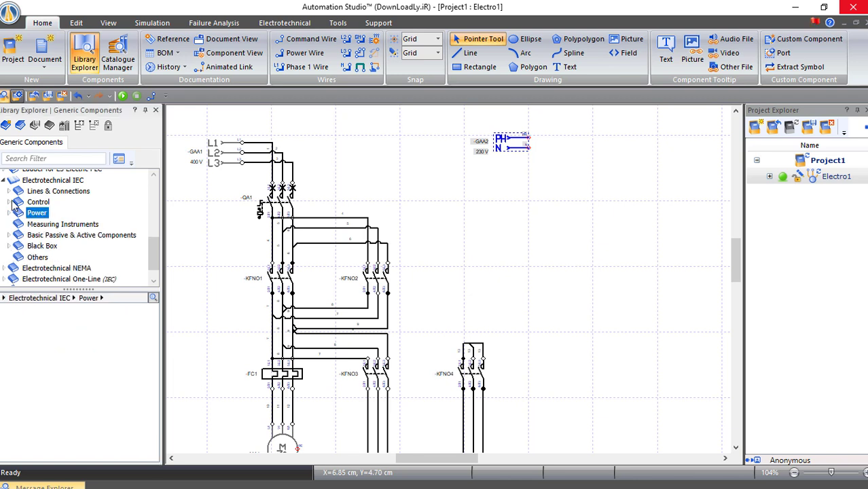
pyautogui.click(8, 203)
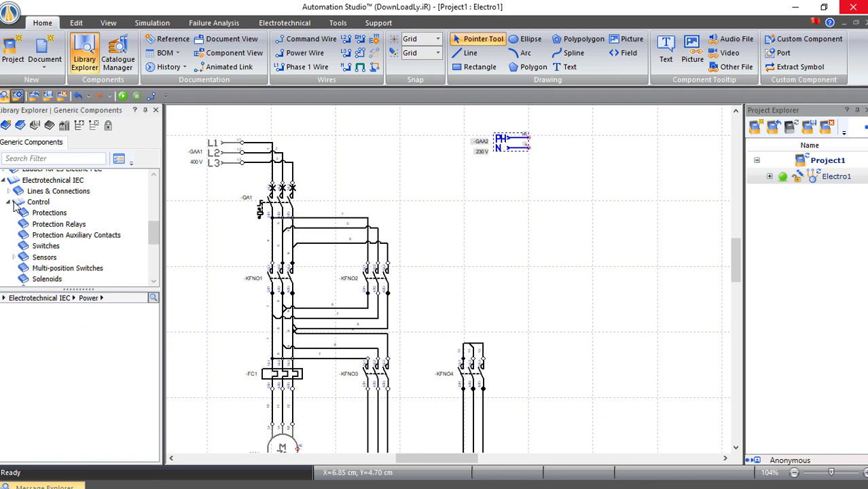
pyautogui.click(55, 214)
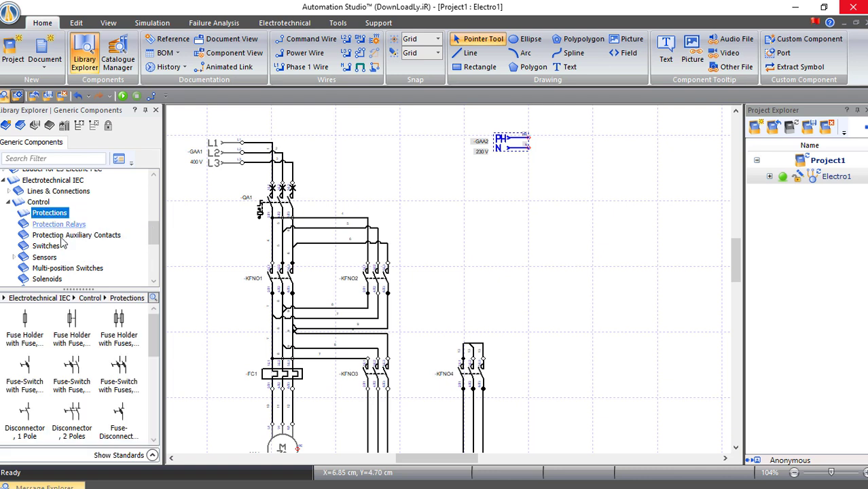
pyautogui.scroll(-3, 59, 339)
pyautogui.scroll(-1, 59, 337)
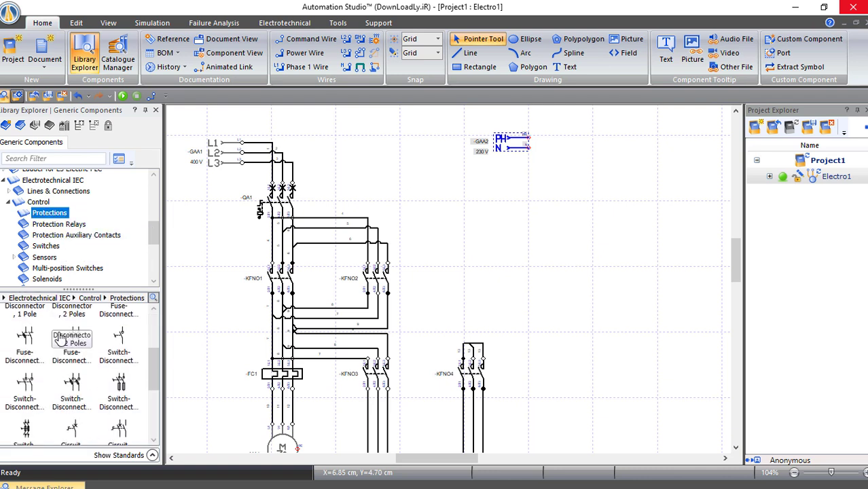
pyautogui.scroll(-1, 62, 336)
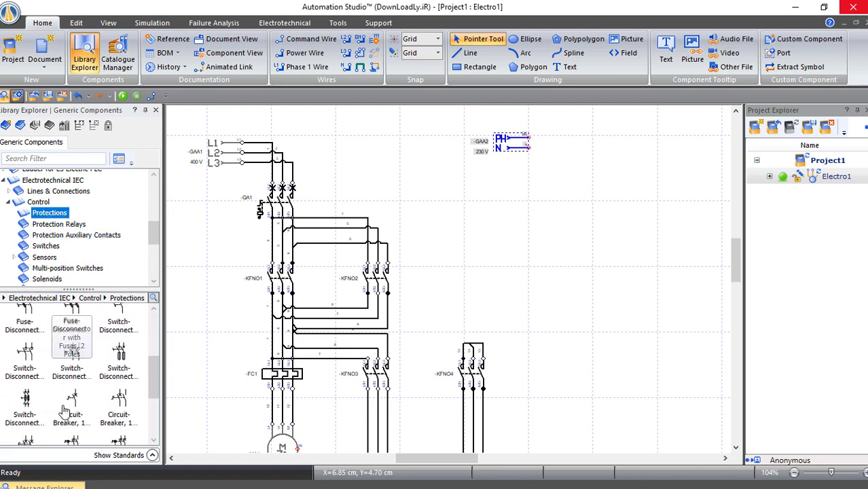
pyautogui.moveTo(75, 402)
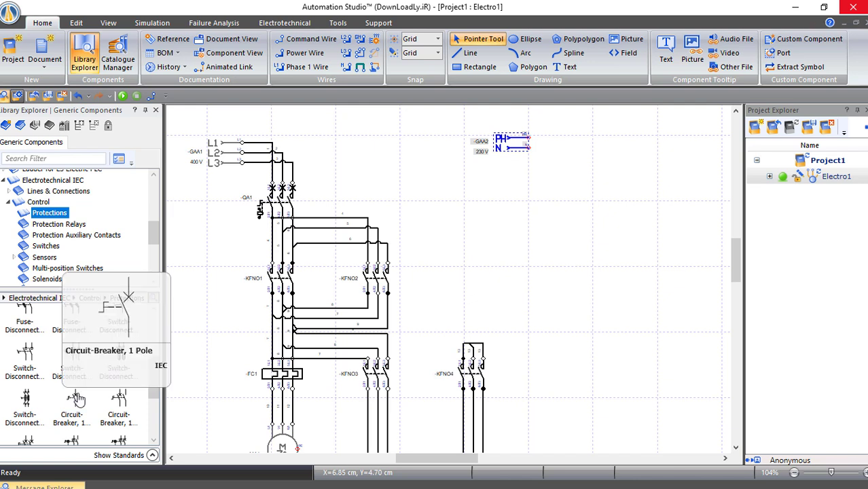
pyautogui.moveTo(75, 402); pyautogui.dragTo(590, 156)
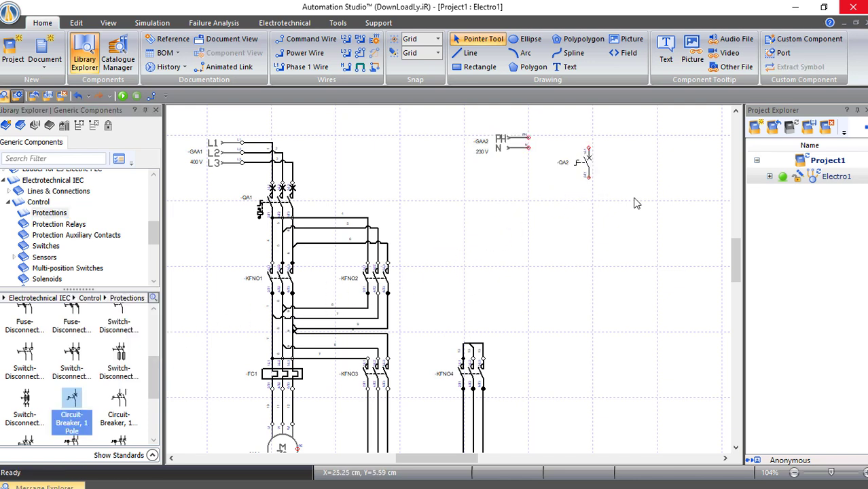
# - Place a mushroom emergency push-button with a break contact from the Switches library directly below the single-pole circuit breaker
pyautogui.click(44, 246)
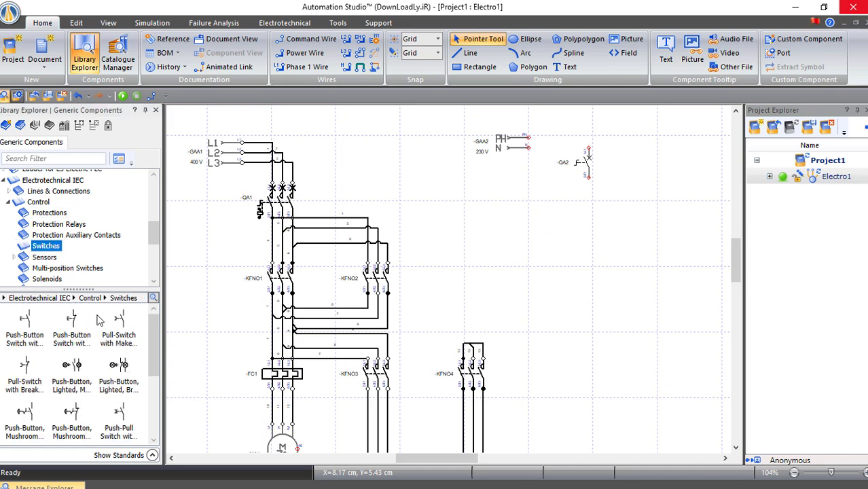
pyautogui.scroll(-1, 99, 320)
pyautogui.scroll(1, 99, 319)
pyautogui.moveTo(72, 415); pyautogui.dragTo(587, 202)
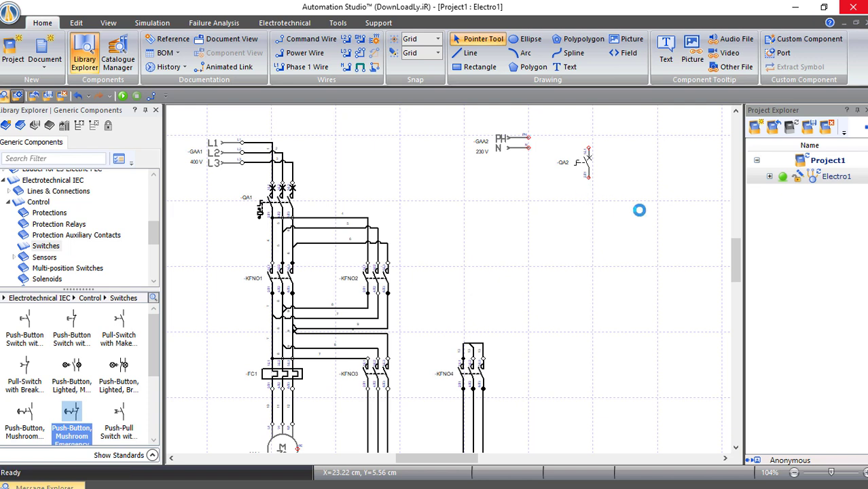
pyautogui.click(643, 218)
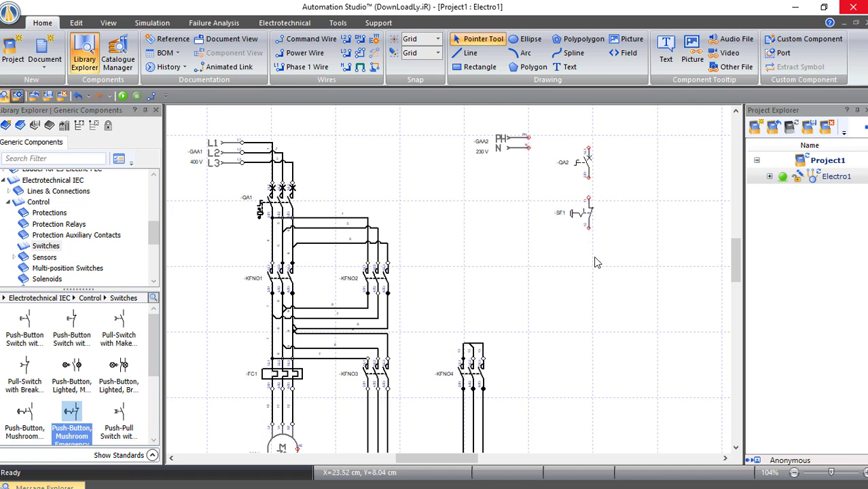
# - Add a contact group with one normally closed contact to the thermal relay and place that contact below the emergency push-button
pyautogui.doubleClick(285, 372)
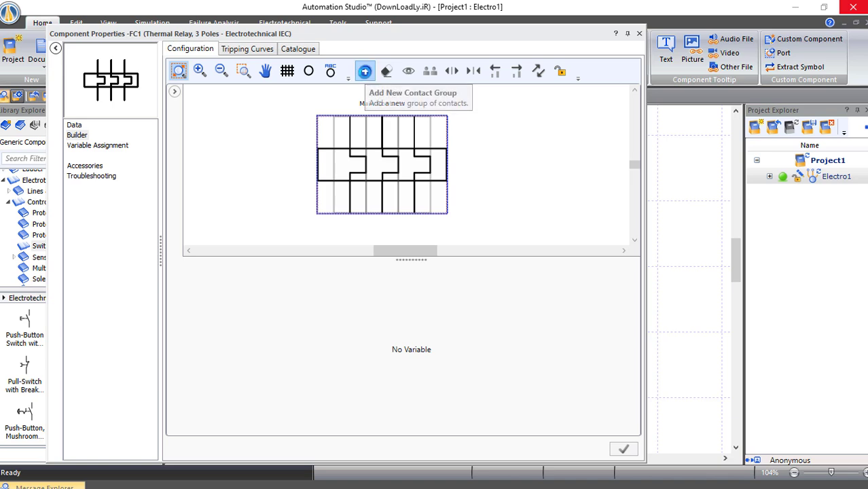
pyautogui.click(364, 70)
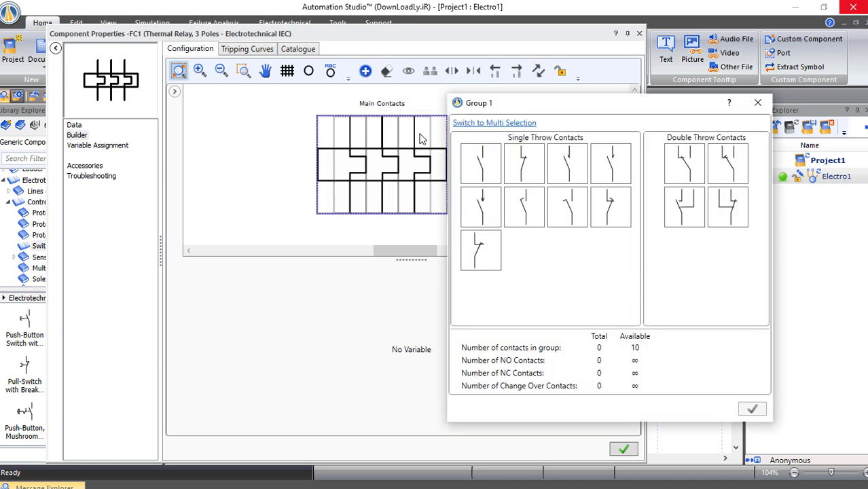
pyautogui.doubleClick(525, 167)
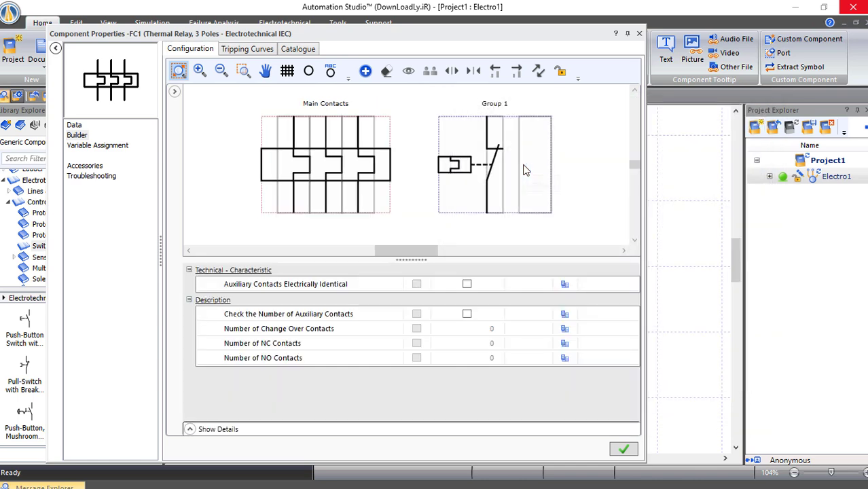
pyautogui.click(625, 447)
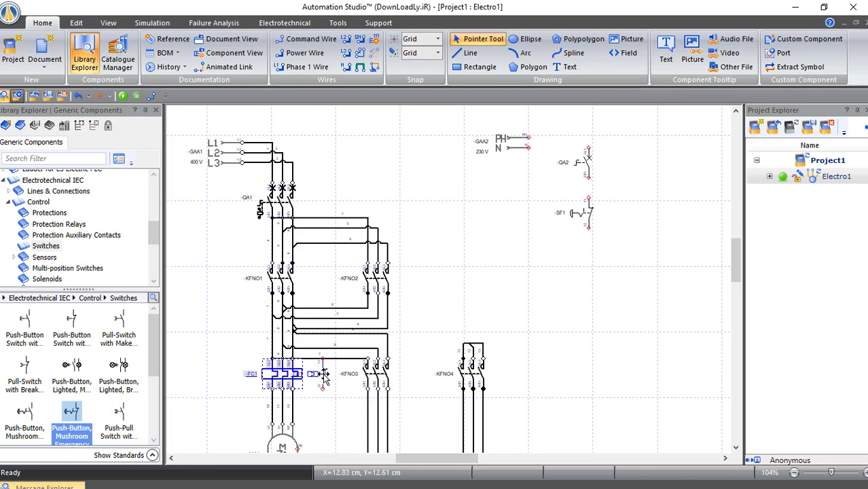
pyautogui.click(326, 376)
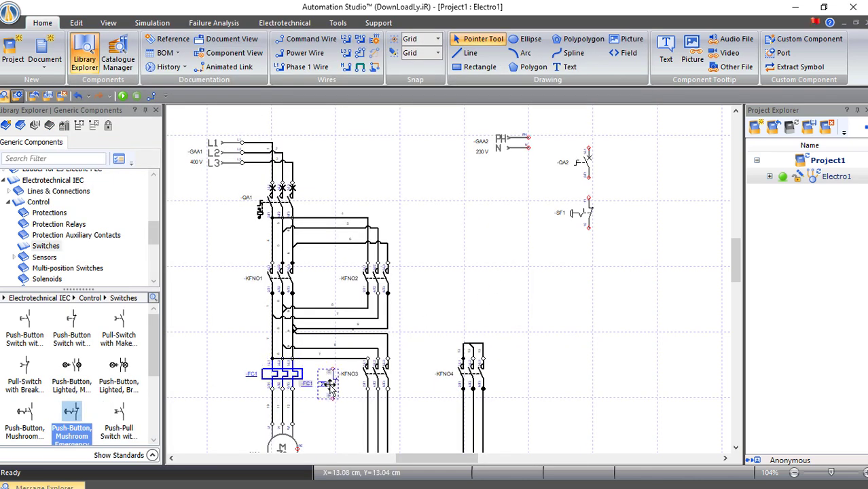
pyautogui.moveTo(333, 390); pyautogui.dragTo(592, 272)
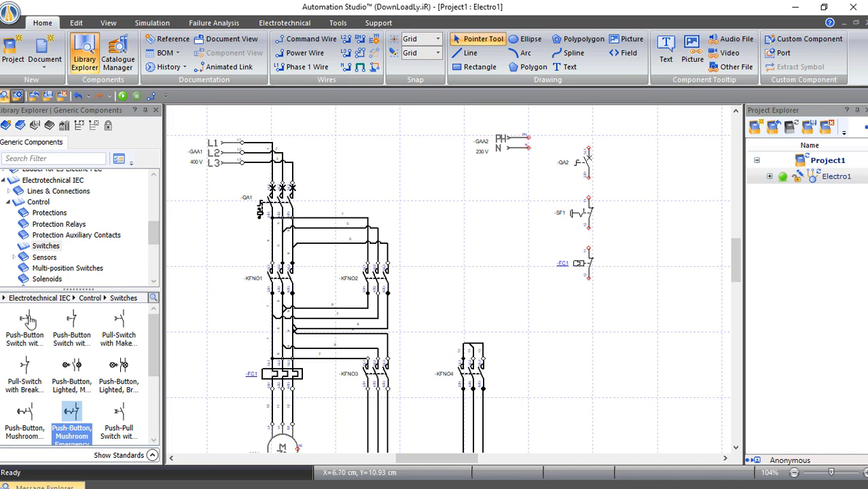
# - Place a Push-Button Switch with Make Contact (Automatic Return) below the thermal relay's auxiliary contact
pyautogui.moveTo(27, 319); pyautogui.dragTo(587, 313)
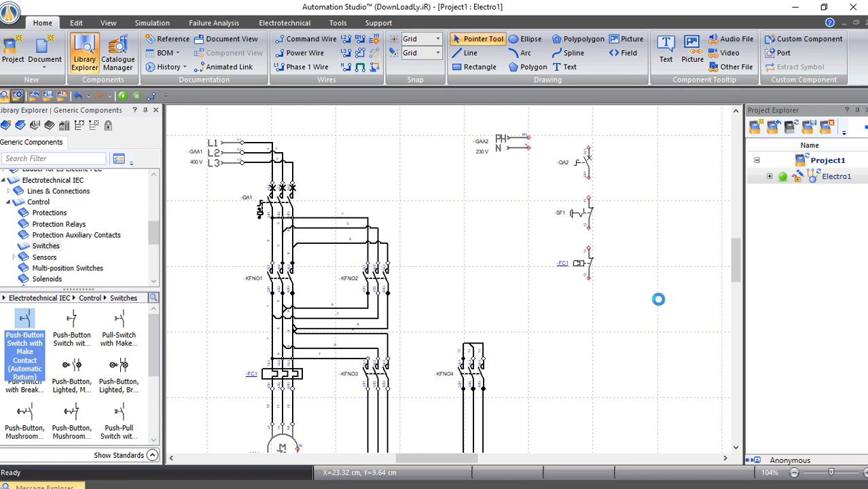
pyautogui.click(647, 319)
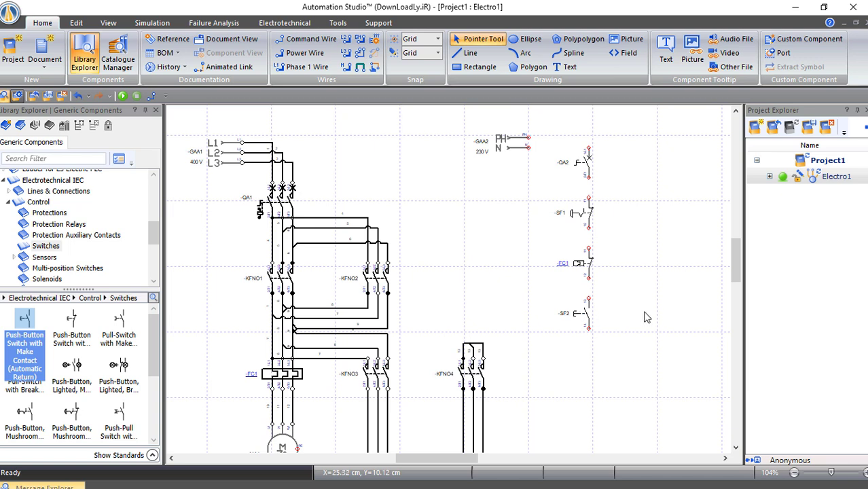
pyautogui.press('Escape')
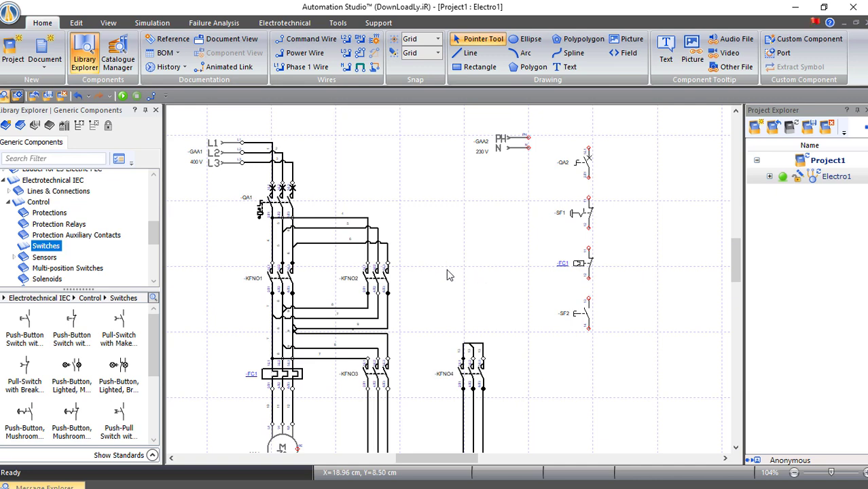
# - Place a two-position Rotary Switch from the Multi-position Switches library below the make push-button and apply a Horizontal Flip to it
pyautogui.click(66, 268)
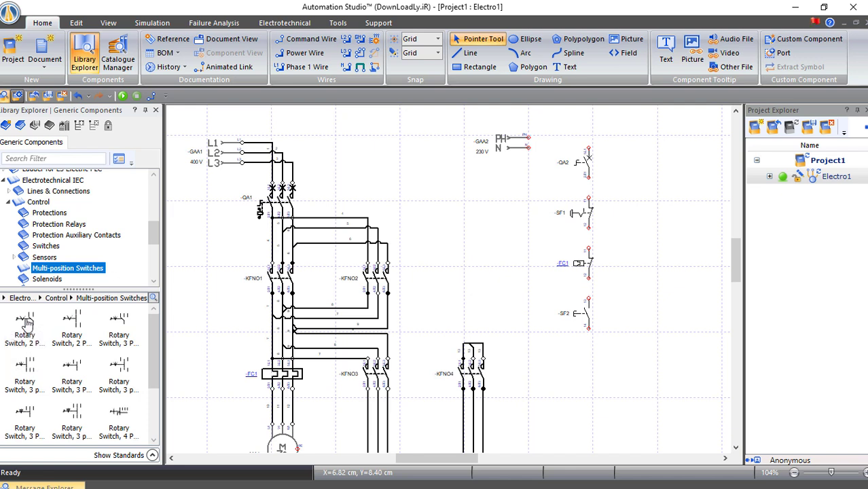
pyautogui.moveTo(26, 322); pyautogui.dragTo(573, 363)
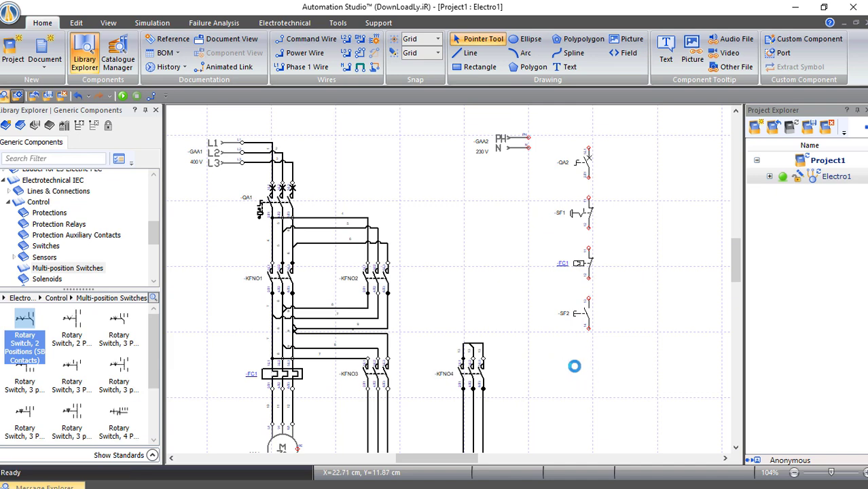
pyautogui.rightClick(581, 364)
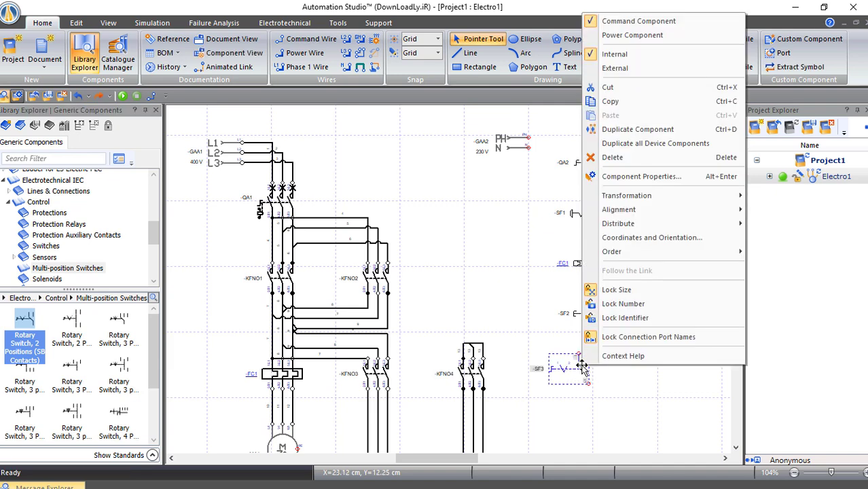
pyautogui.moveTo(625, 197)
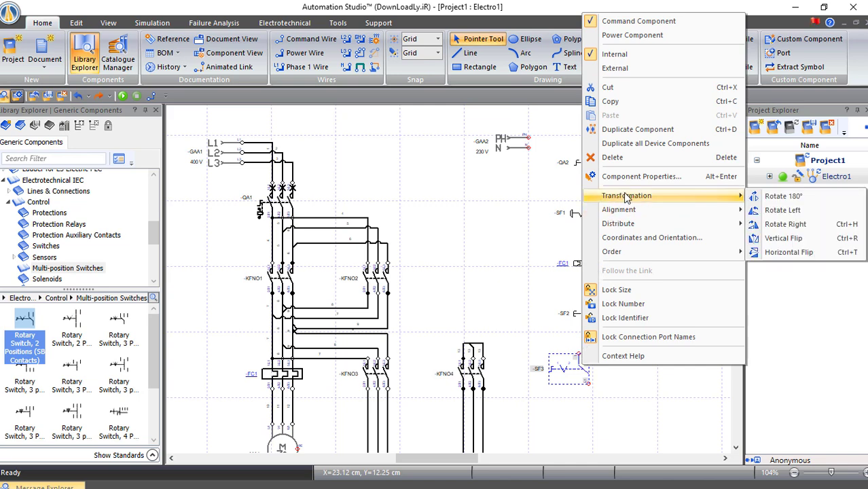
pyautogui.click(792, 254)
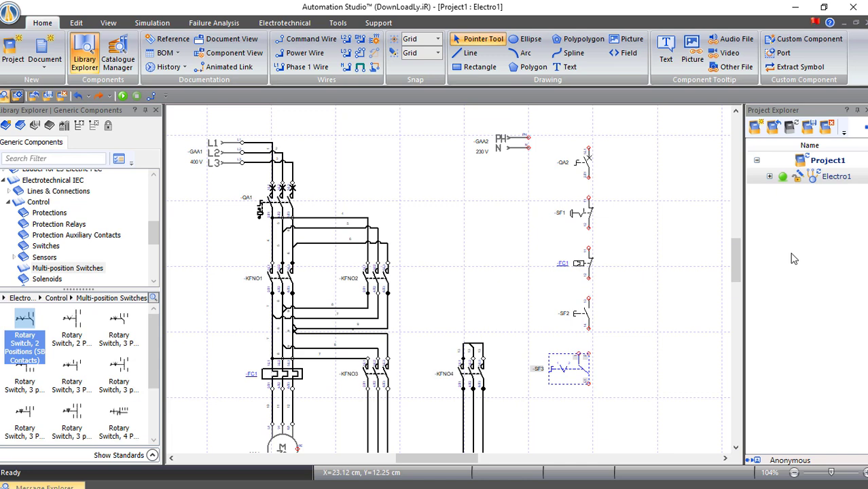
pyautogui.click(646, 333)
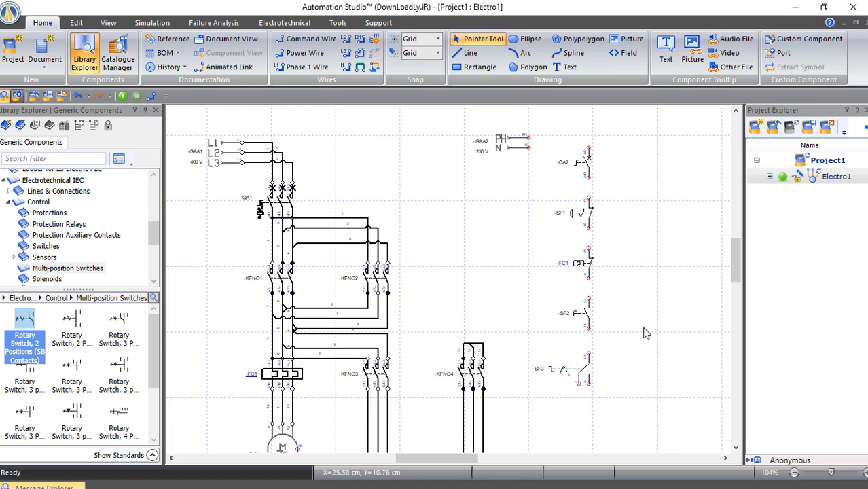
# - Place two AC/DC Contactor Coils from the Contactor Coils library side by side below the rotary switch
pyautogui.scroll(-3, 644, 334)
pyautogui.scroll(1, 643, 333)
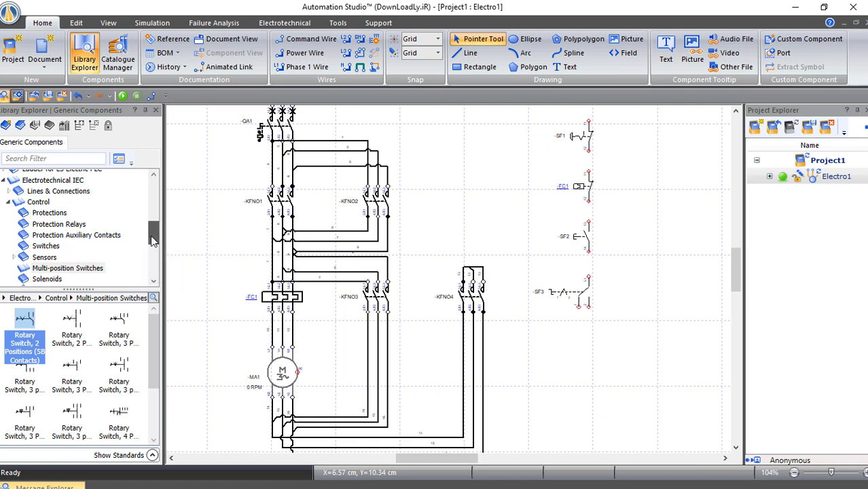
pyautogui.moveTo(151, 236); pyautogui.dragTo(153, 251)
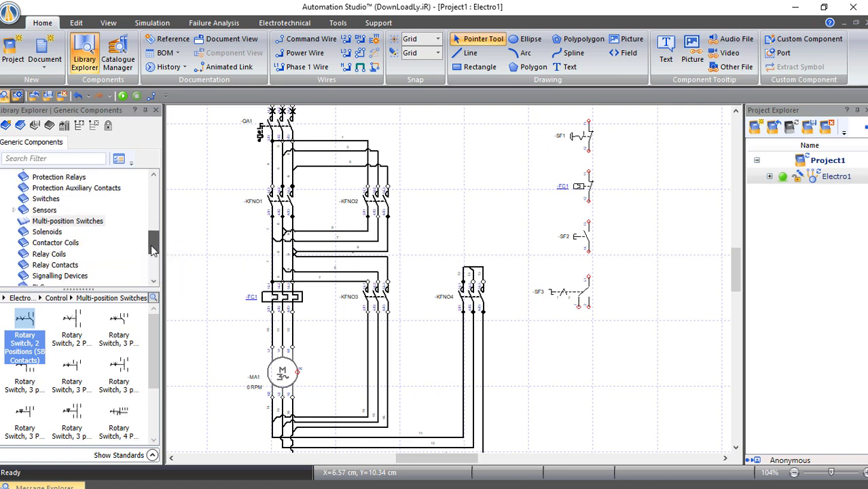
pyautogui.click(55, 244)
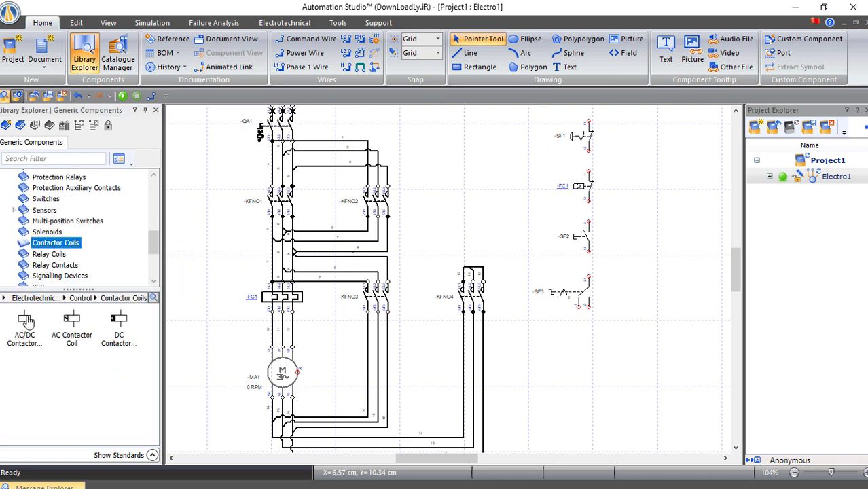
pyautogui.moveTo(27, 328)
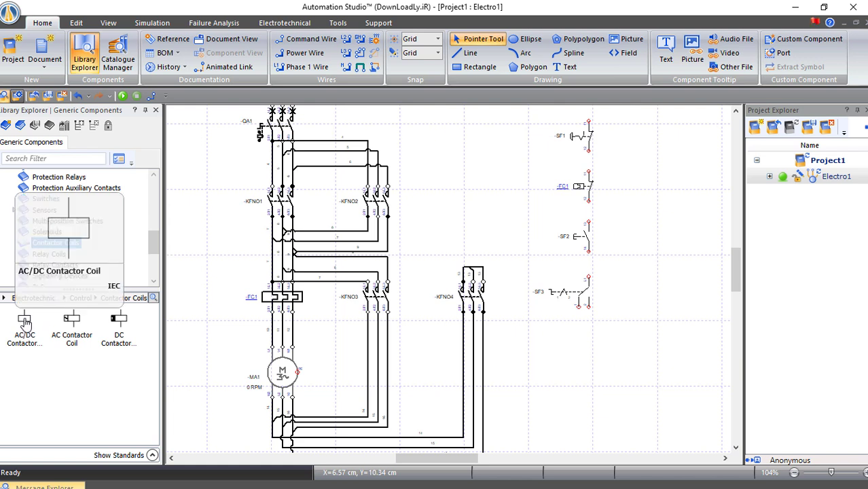
pyautogui.moveTo(24, 324); pyautogui.dragTo(578, 345)
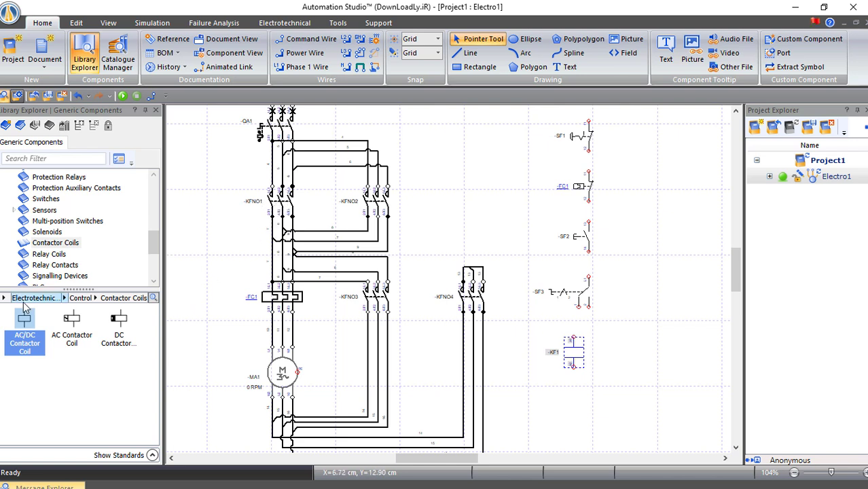
pyautogui.moveTo(26, 324); pyautogui.dragTo(609, 349)
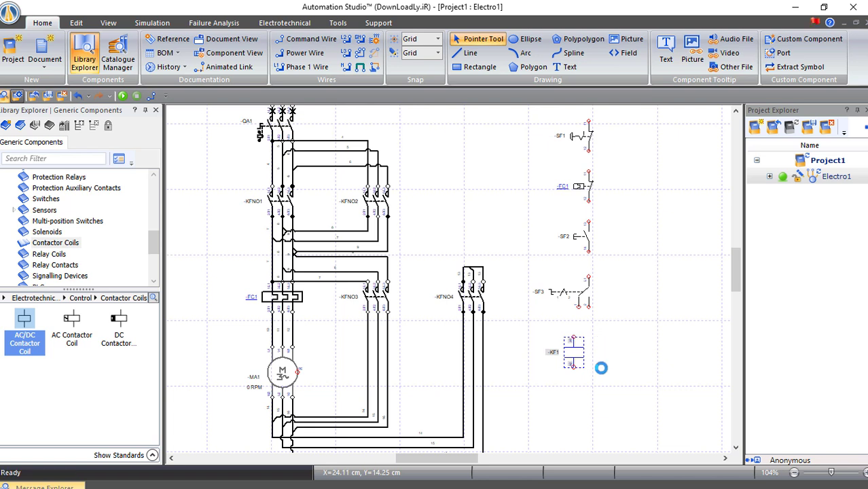
pyautogui.click(606, 399)
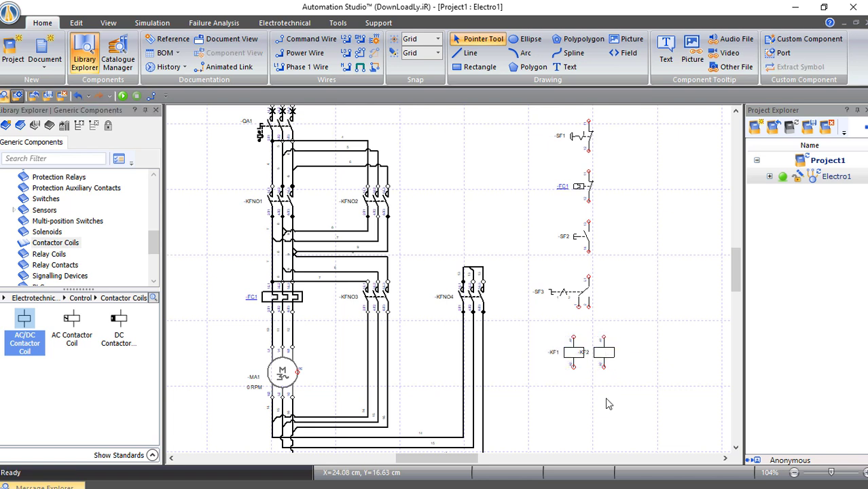
# - Assign the power contact group -KFNO1 to contactor coil -KF1 and save the configuration
pyautogui.doubleClick(280, 206)
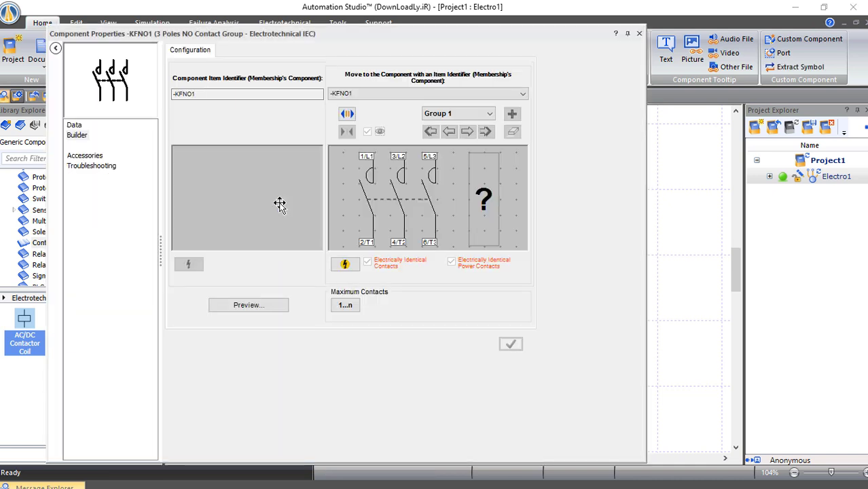
pyautogui.click(516, 92)
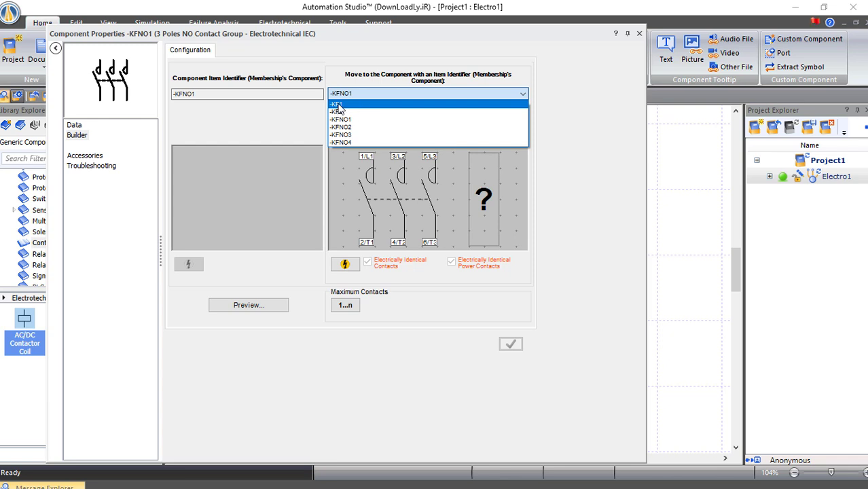
pyautogui.click(338, 105)
pyautogui.click(385, 276)
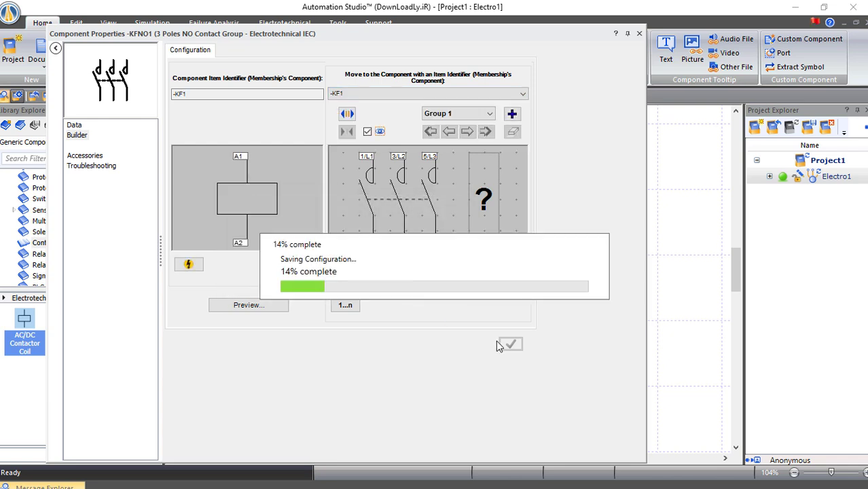
# - Assign the power contact group -KFNO2 to contactor coil -KF2
pyautogui.click(637, 33)
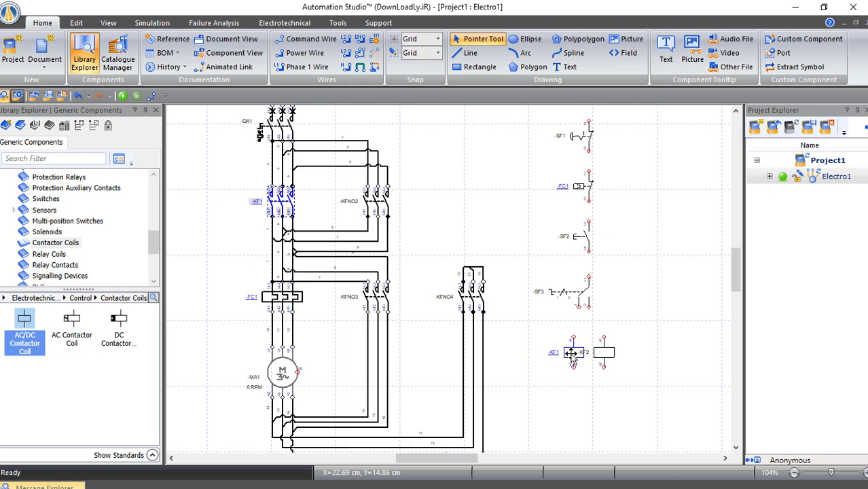
pyautogui.doubleClick(384, 200)
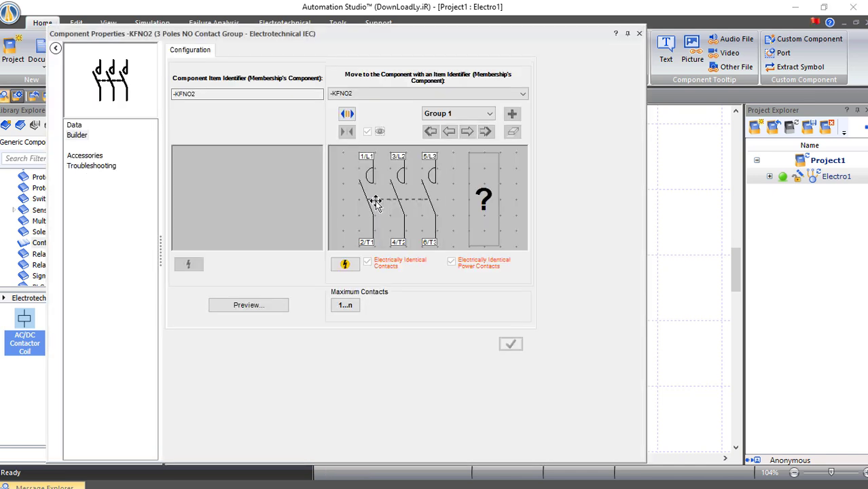
pyautogui.click(440, 94)
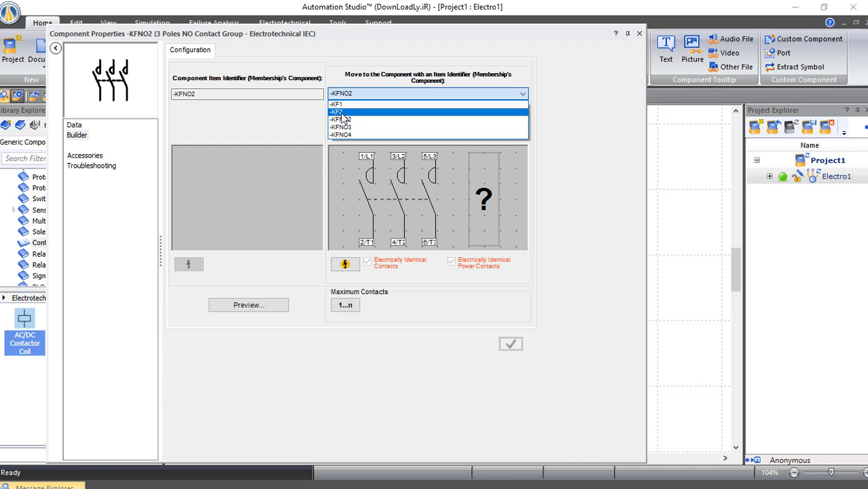
pyautogui.click(339, 111)
pyautogui.click(382, 277)
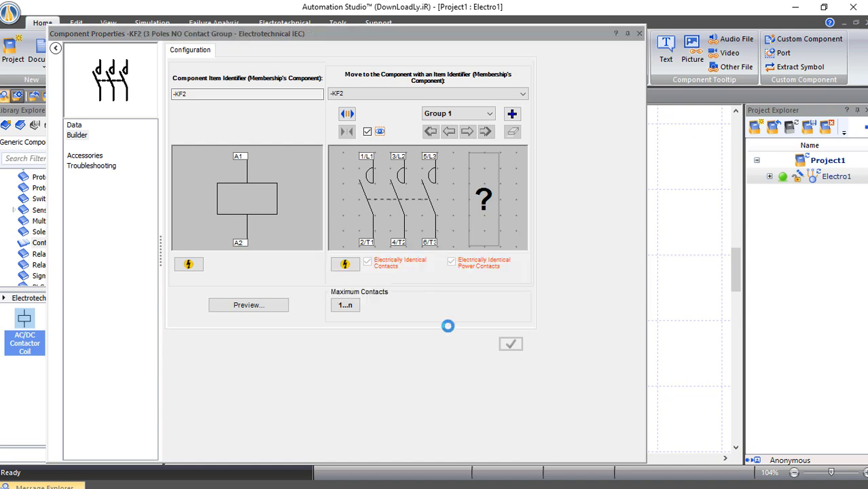
pyautogui.click(639, 33)
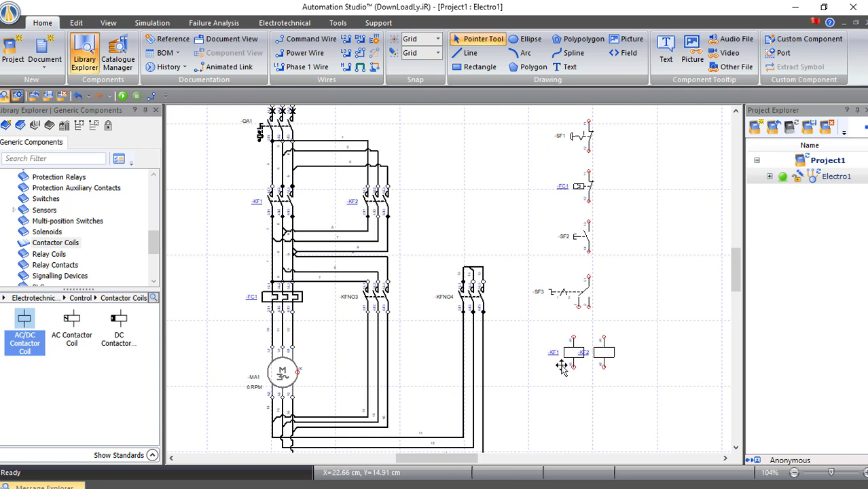
# - Move the two contactor coils lower and place a Relay Coil of a Slow-Operating Relay from the Relay Coils library beside them
pyautogui.moveTo(571, 358); pyautogui.dragTo(568, 372)
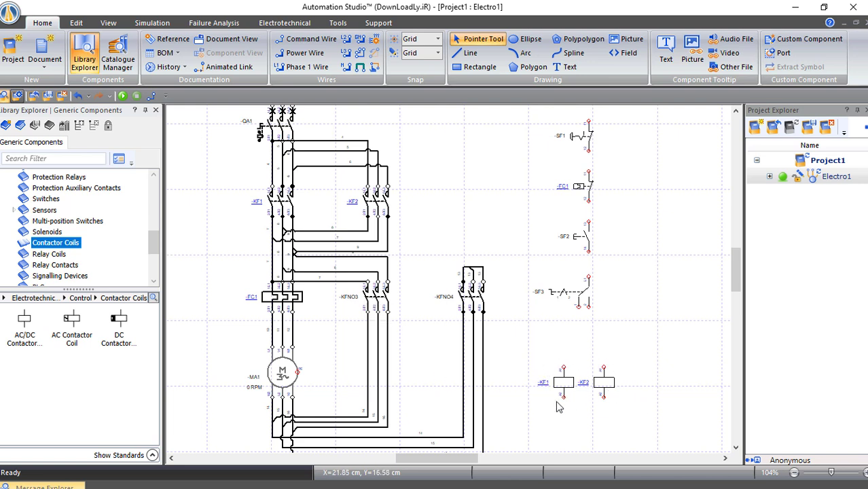
pyautogui.click(53, 254)
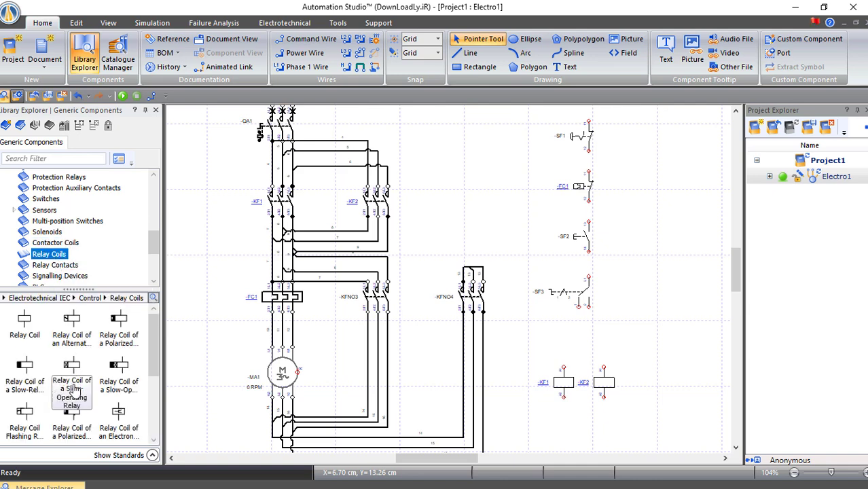
pyautogui.moveTo(74, 367); pyautogui.dragTo(659, 369)
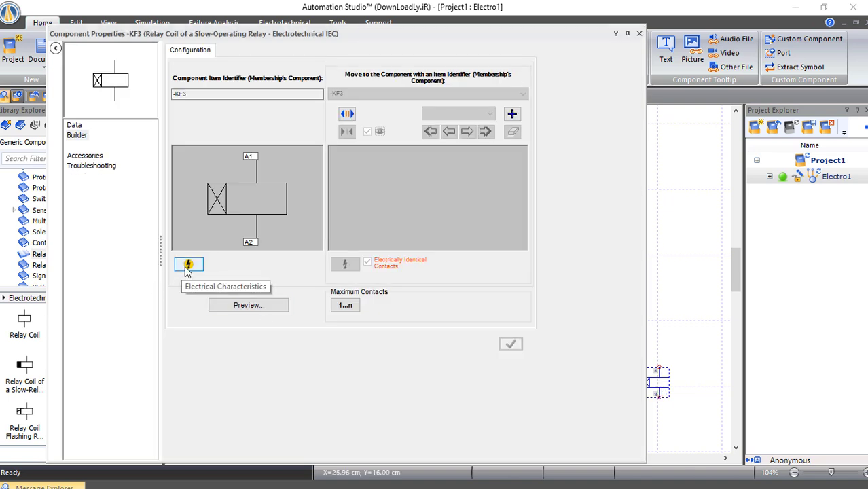
# - Enable Delay on Operate in the slow-operating relay coil's electrical characteristics, set it to 0min 10s 001ms and save the configuration
pyautogui.click(189, 265)
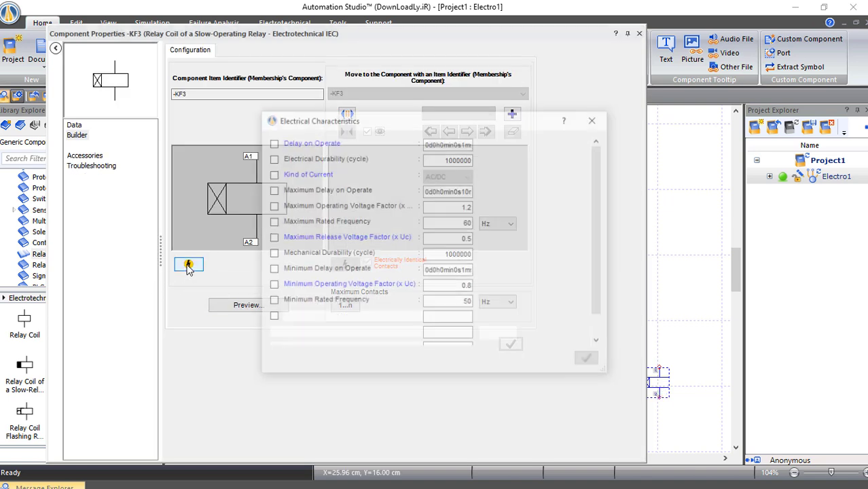
pyautogui.click(272, 142)
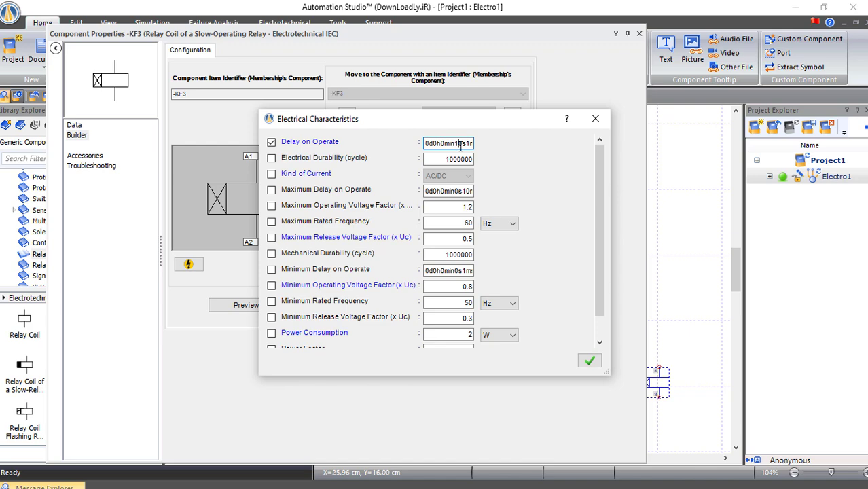
pyautogui.click(588, 360)
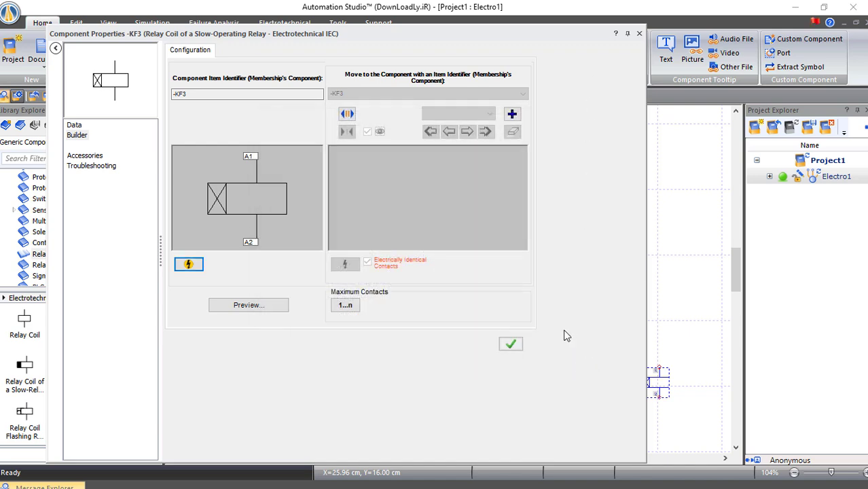
pyautogui.click(520, 349)
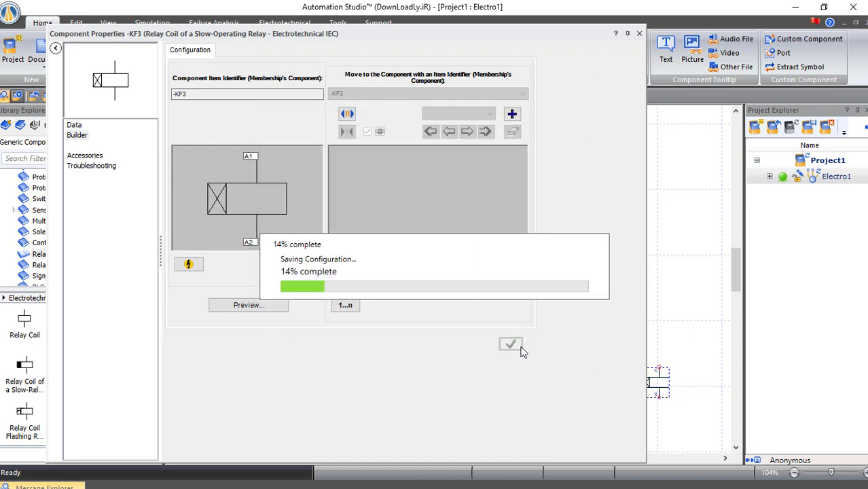
pyautogui.click(638, 34)
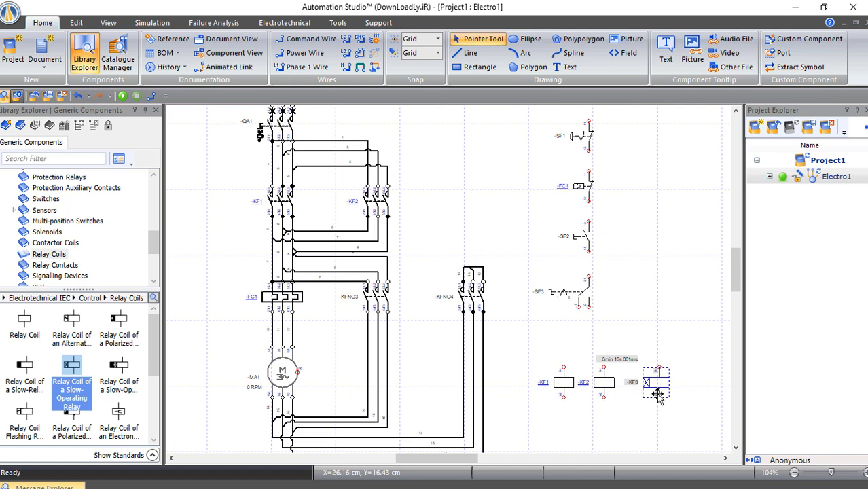
# - Wire the single-phase supply's PH terminal in series through -QA2, -SF1, the -FC1 auxiliary contact and -SF2 to the input of rotary switch -SF3
pyautogui.scroll(3, 657, 397)
pyautogui.click(346, 67)
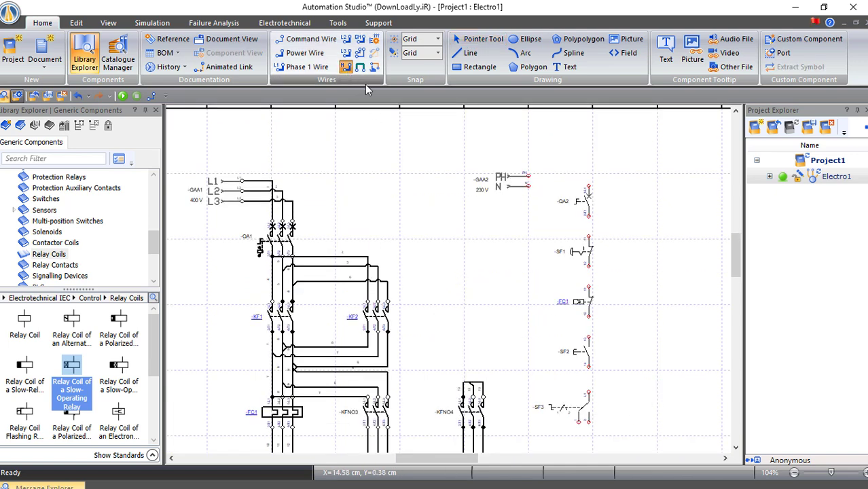
pyautogui.click(527, 177)
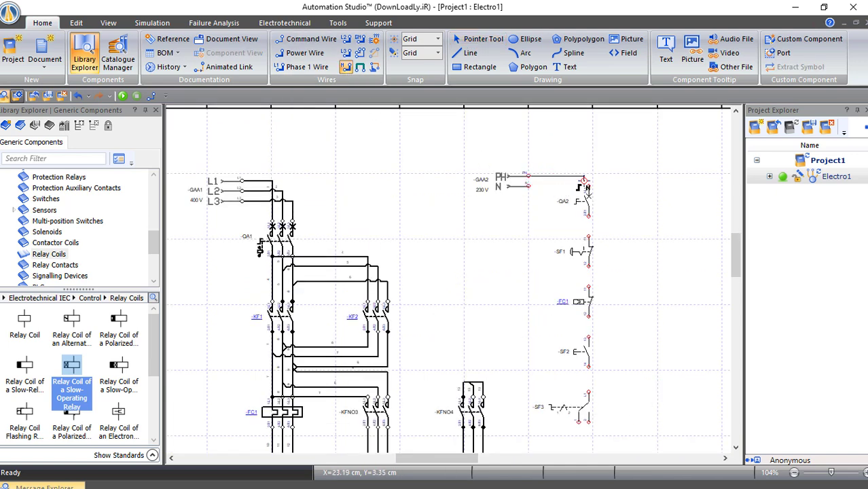
pyautogui.click(588, 185)
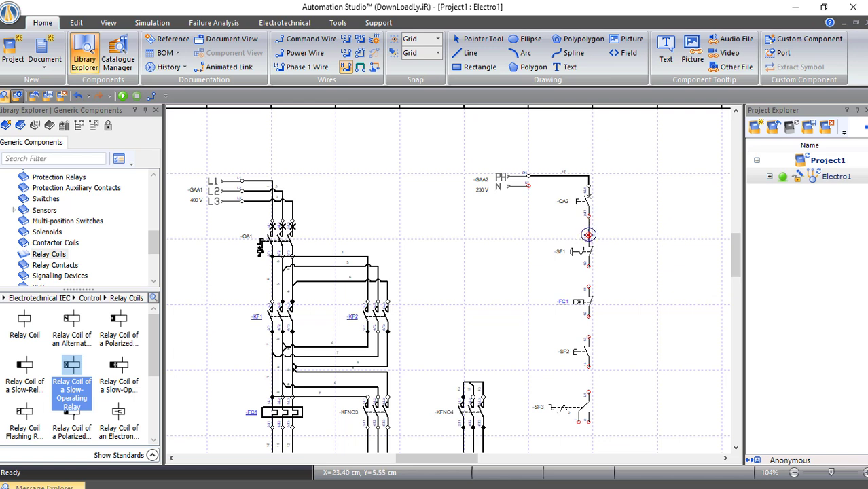
pyautogui.click(588, 236)
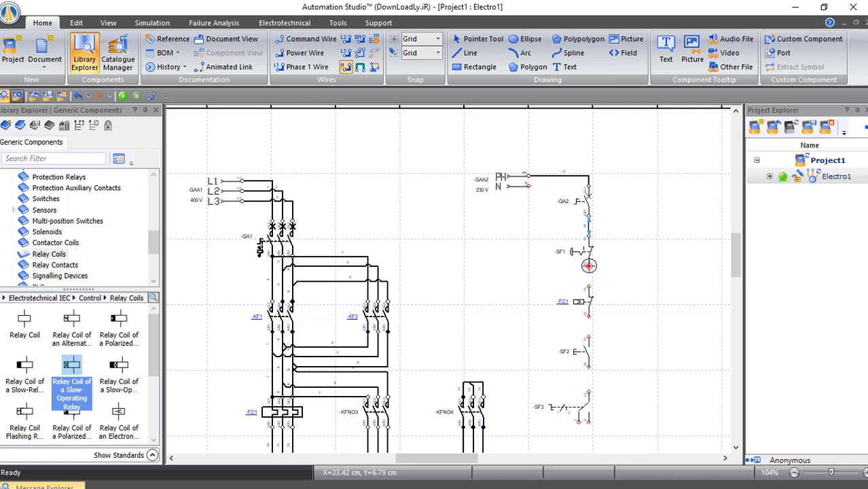
pyautogui.click(589, 265)
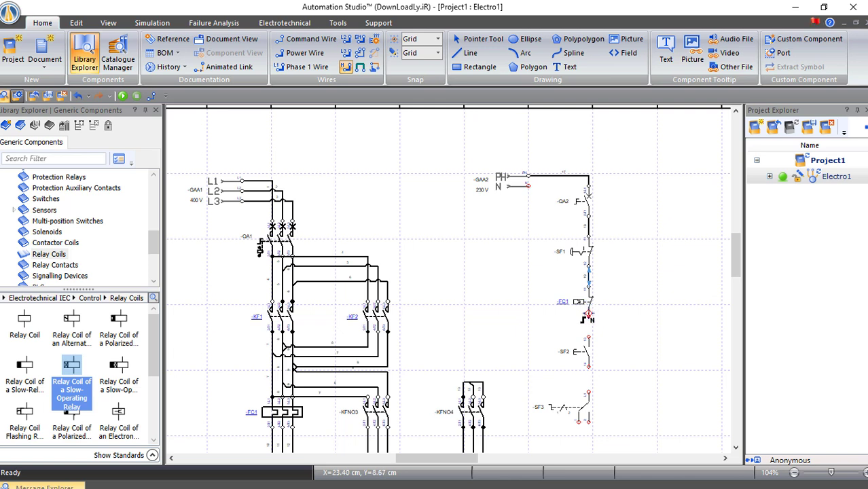
pyautogui.click(588, 316)
pyautogui.click(589, 335)
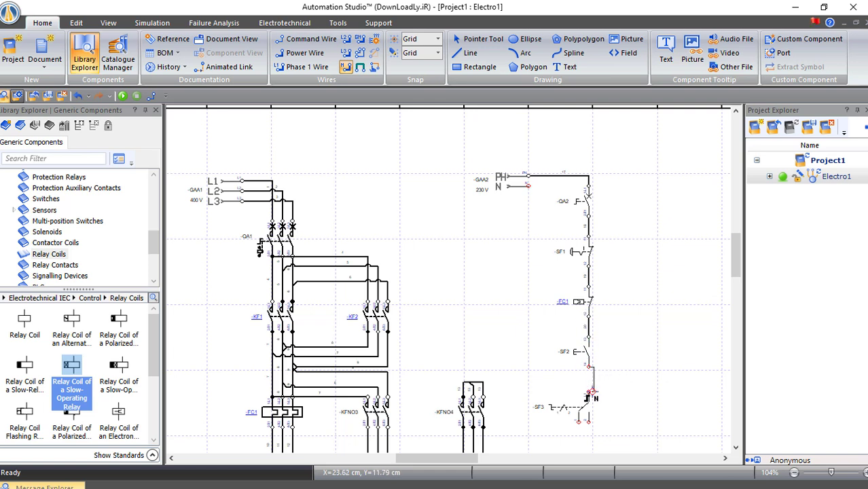
pyautogui.click(588, 386)
# - Wire the rotary switch outputs to coils -KF1 and -KF2, and branch from the node below -SF2 to relay coil -KF3
pyautogui.scroll(-1, 611, 383)
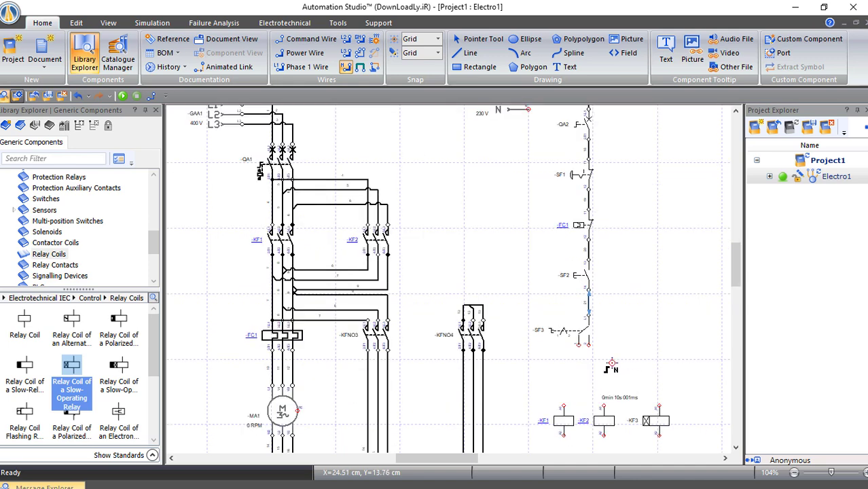
pyautogui.click(577, 345)
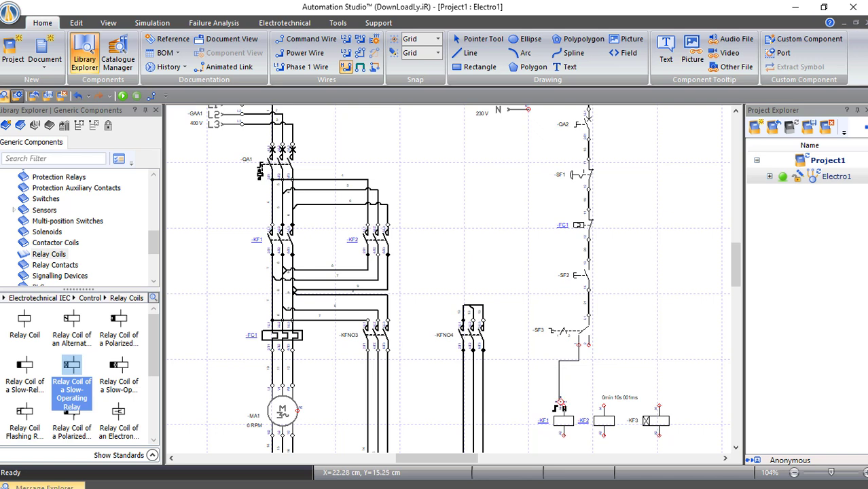
pyautogui.click(562, 408)
pyautogui.click(588, 344)
pyautogui.click(602, 403)
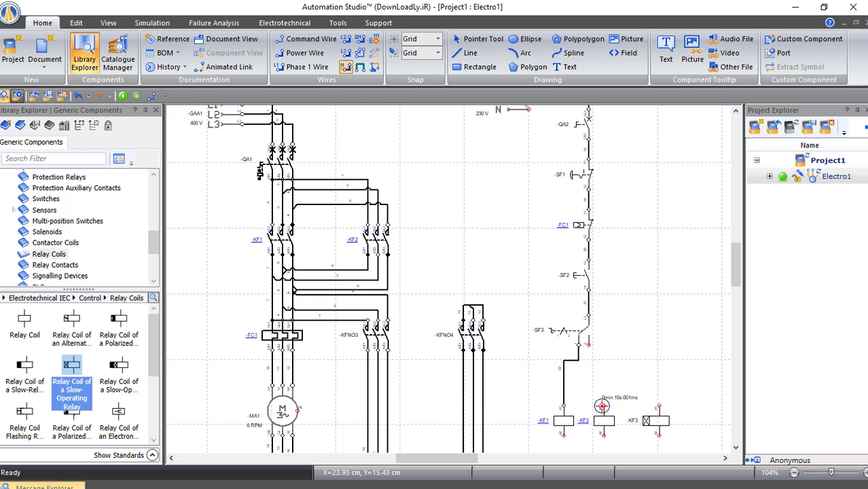
pyautogui.click(593, 291)
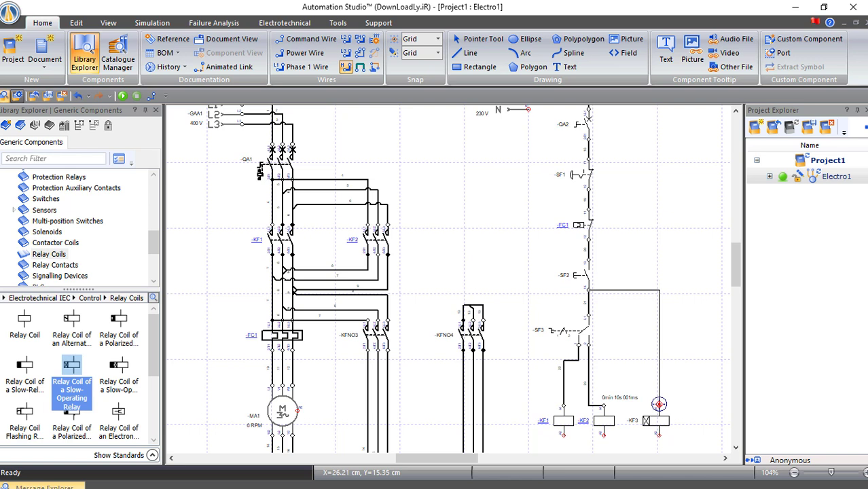
pyautogui.click(659, 404)
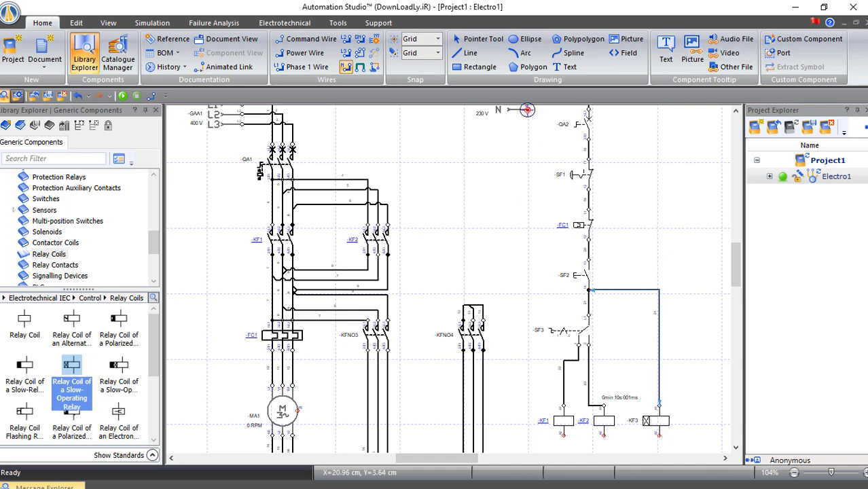
# - Wire the A2 terminals of coils -KF1, -KF2 and -KF3 together to the single-phase supply's N terminal
pyautogui.click(528, 109)
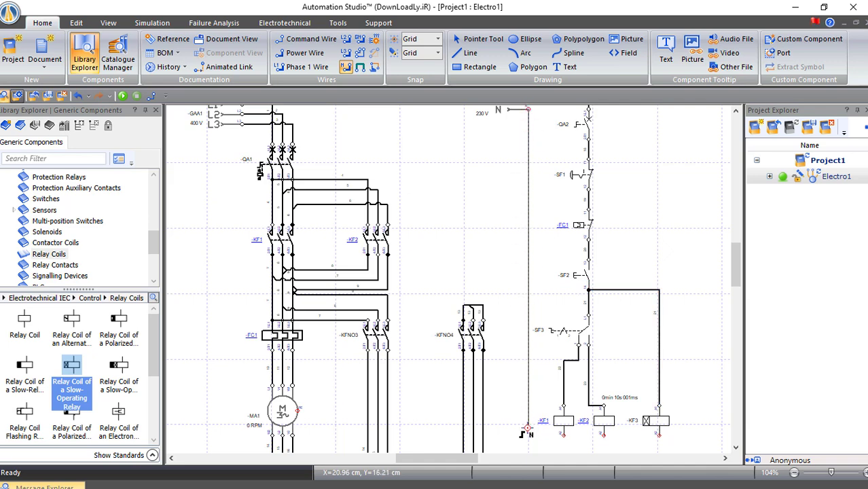
pyautogui.scroll(-1, 528, 448)
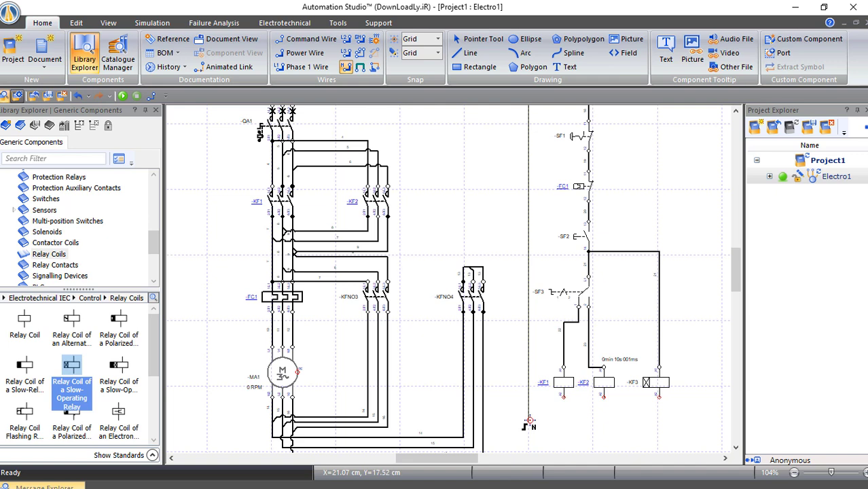
pyautogui.click(563, 399)
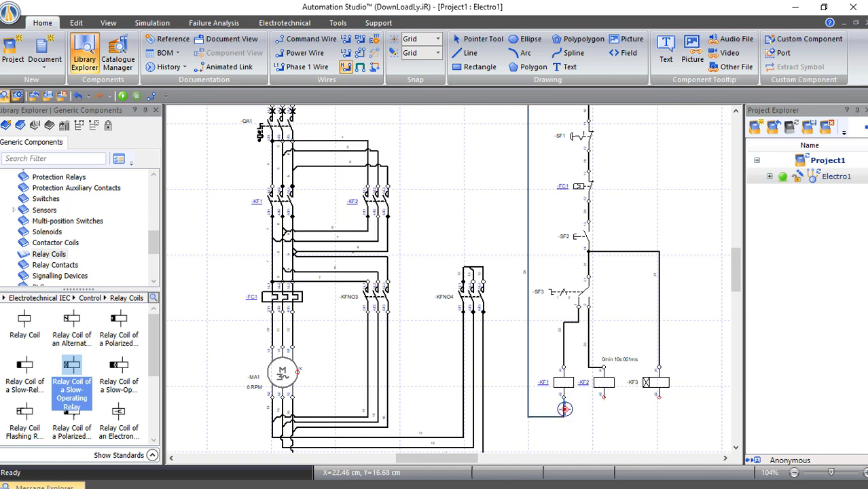
pyautogui.click(603, 399)
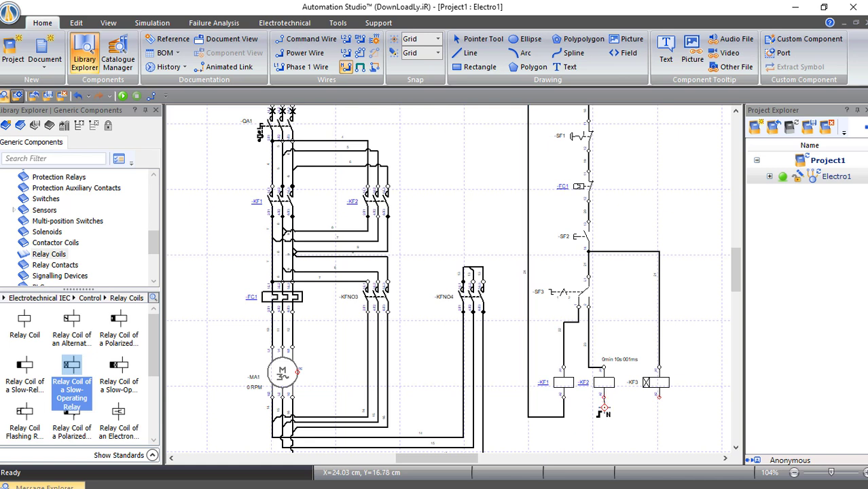
pyautogui.click(563, 416)
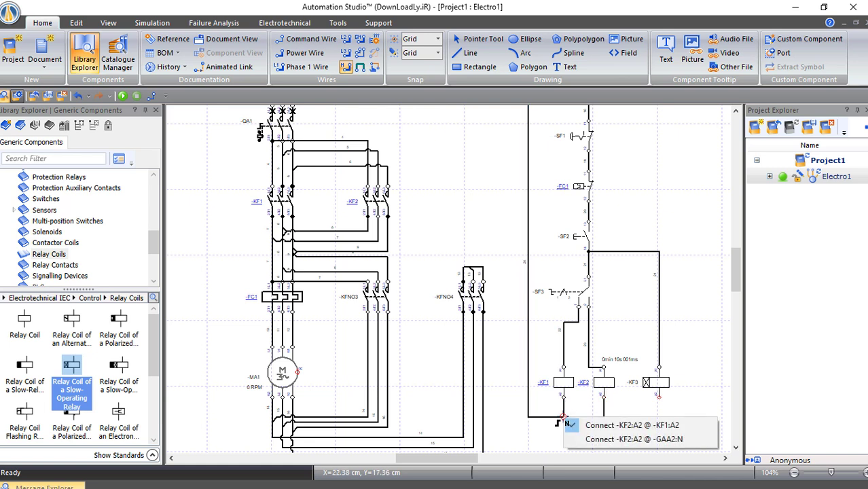
pyautogui.click(658, 400)
pyautogui.click(603, 417)
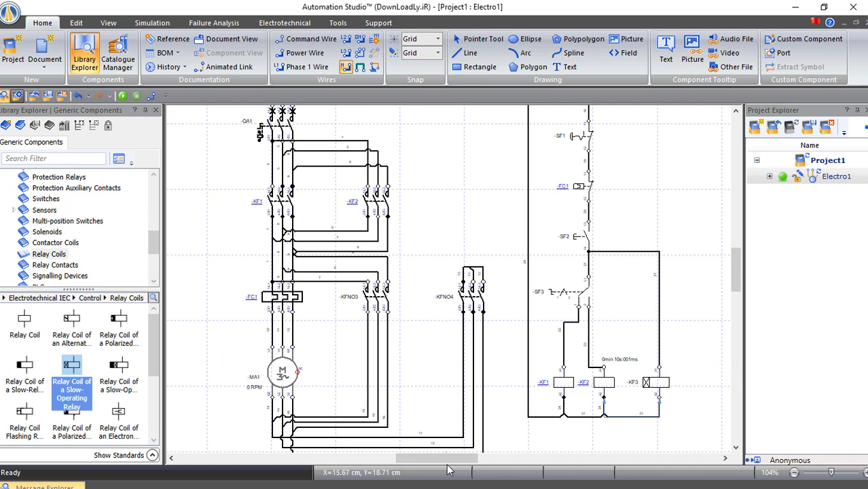
# - Place two more AC/DC Contactor Coils from the Contactor Coils library side by side beyond the slow-operating relay coil
pyautogui.moveTo(454, 461); pyautogui.dragTo(516, 468)
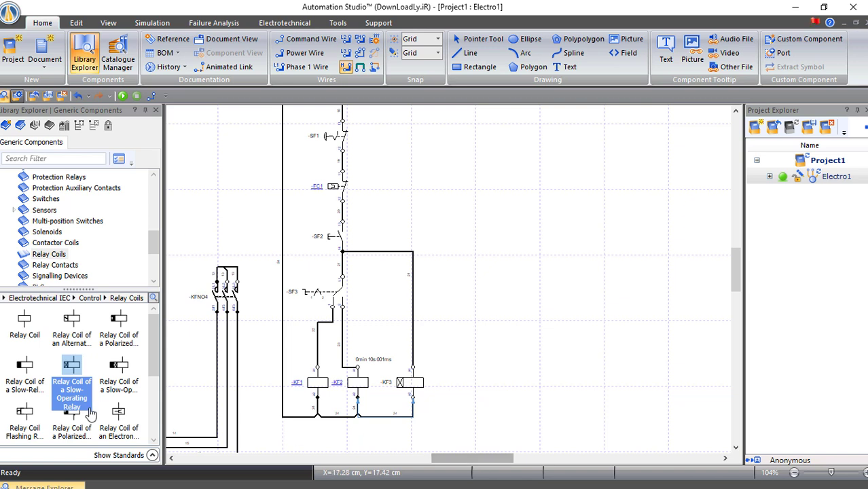
pyautogui.click(45, 244)
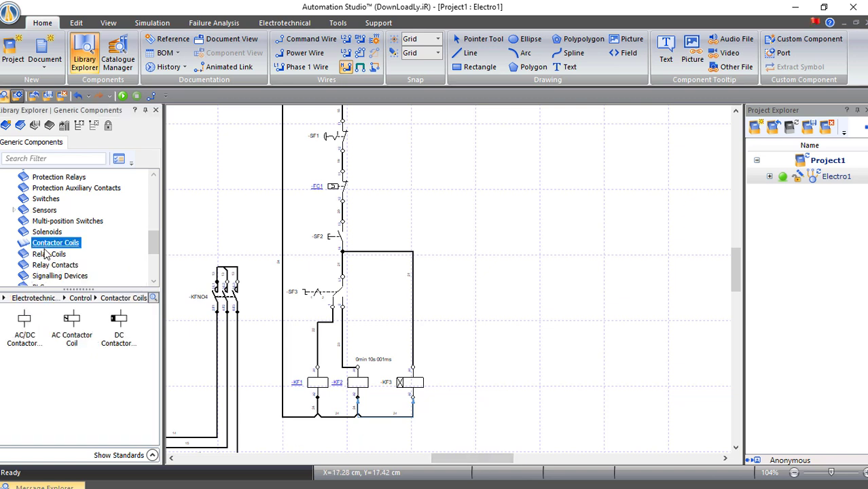
pyautogui.moveTo(25, 326); pyautogui.dragTo(479, 378)
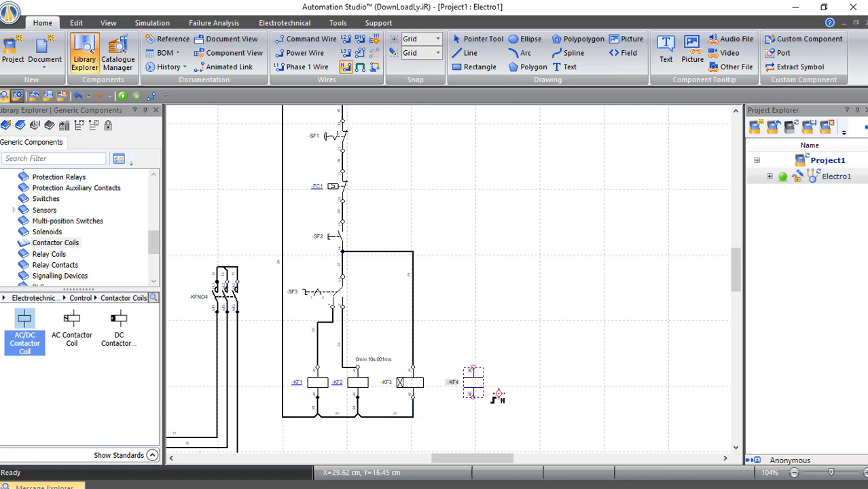
pyautogui.moveTo(24, 328); pyautogui.dragTo(570, 387)
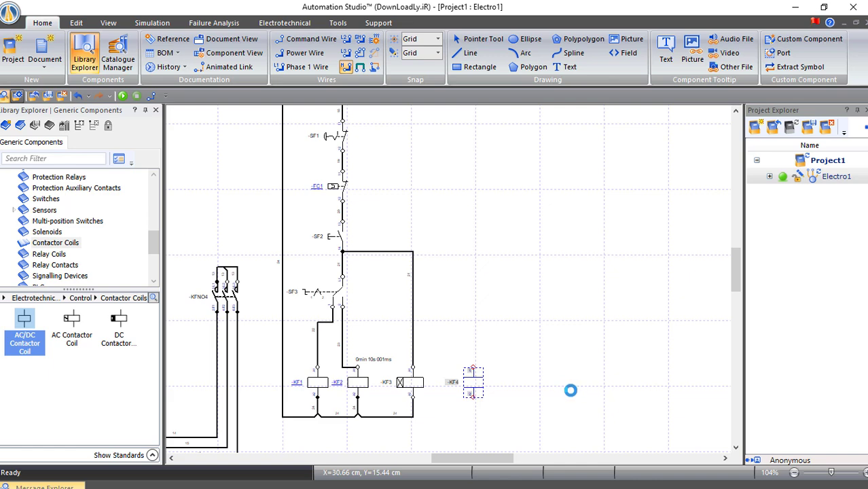
pyautogui.hscroll(-5, 475, 326)
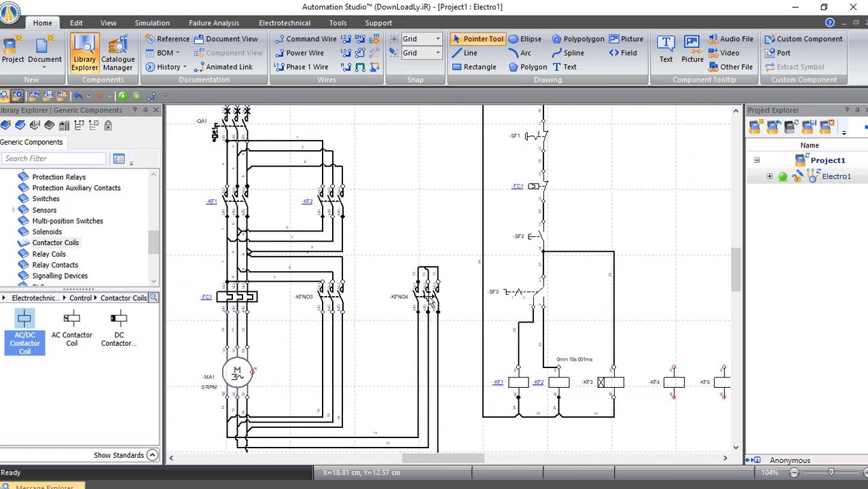
# - Link the three-pole contact group -KFNO4 to contactor coil -KF4 in its component properties
pyautogui.doubleClick(428, 298)
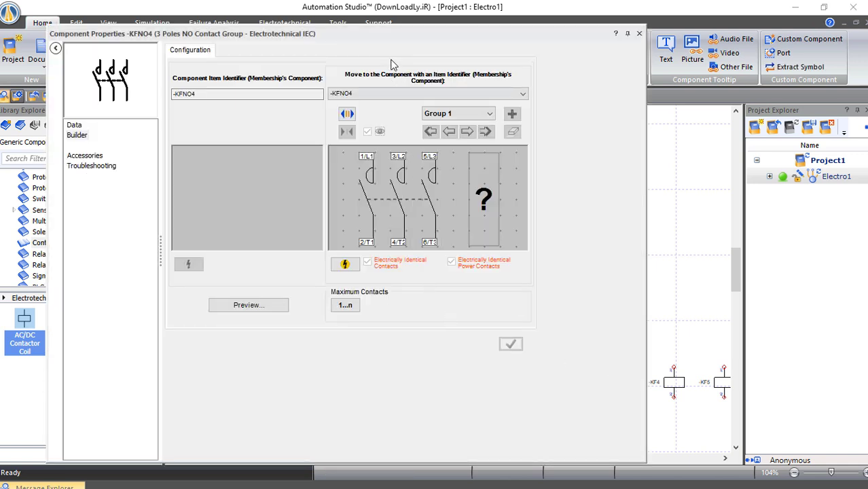
pyautogui.click(400, 93)
pyautogui.click(351, 126)
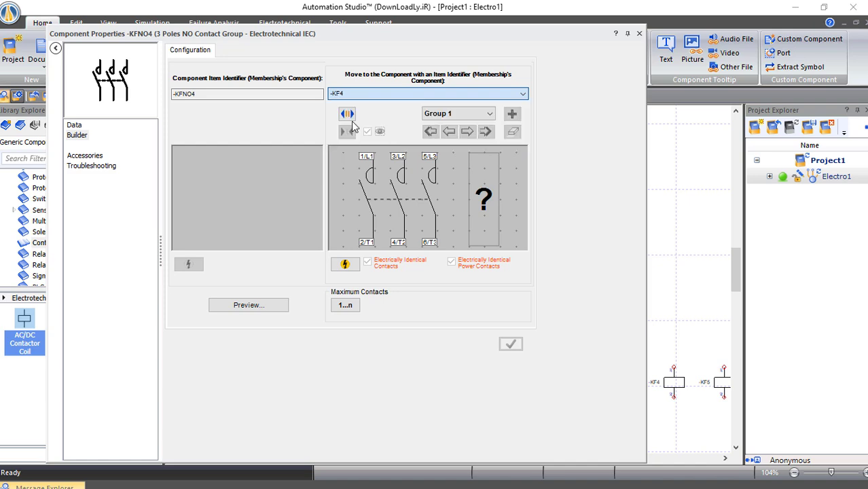
pyautogui.click(348, 114)
pyautogui.click(383, 276)
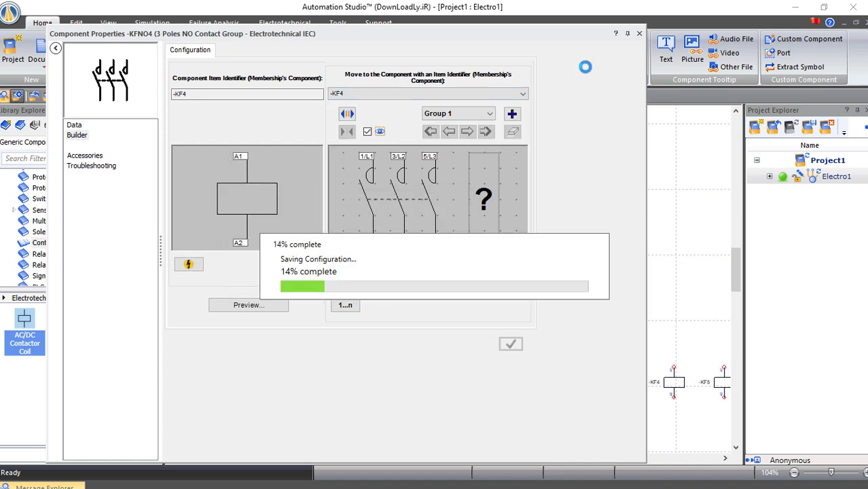
pyautogui.click(638, 34)
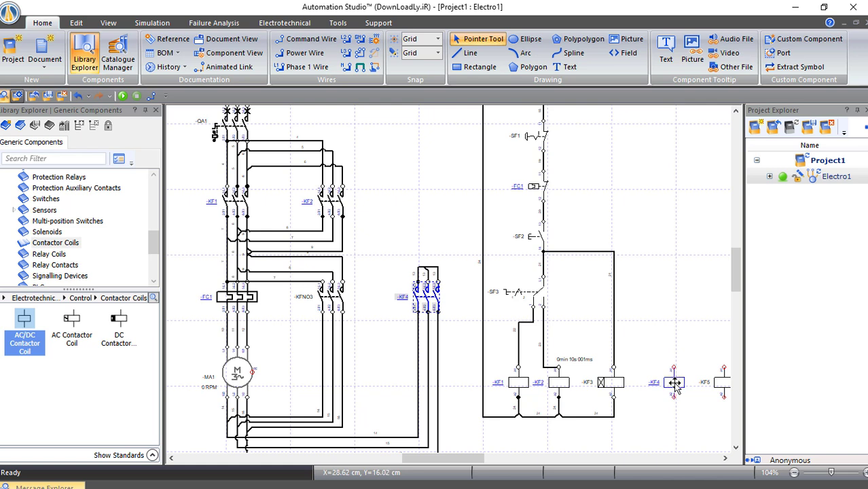
# - Link the three-pole contact group -KFNO3 to contactor coil -KF5 in its component properties
pyautogui.doubleClick(330, 297)
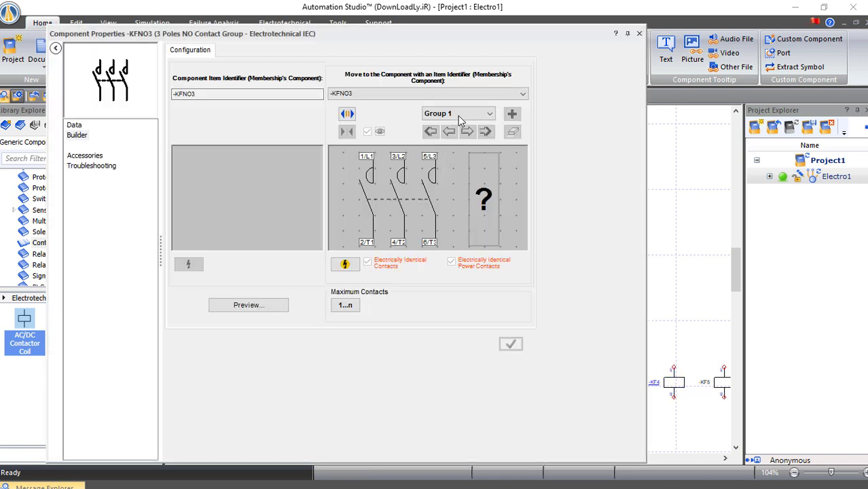
pyautogui.click(459, 96)
pyautogui.click(380, 131)
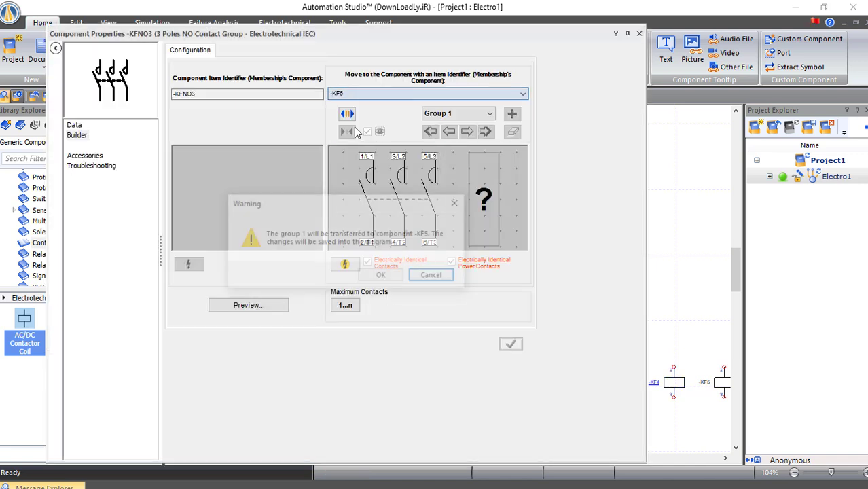
pyautogui.click(382, 276)
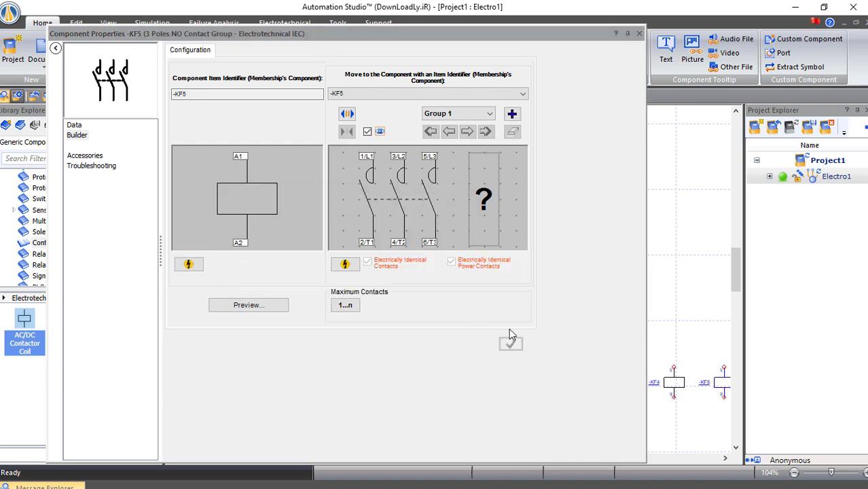
pyautogui.click(638, 34)
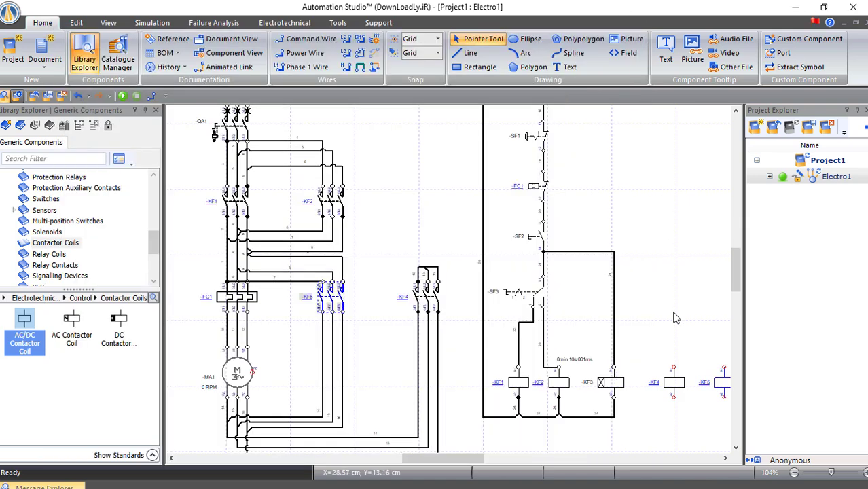
# - Place a 1 Pole NC Contact Group from the Relay Contacts library above coil -KF4 and link it to timed relay coil -KF3
pyautogui.moveTo(420, 459); pyautogui.dragTo(440, 460)
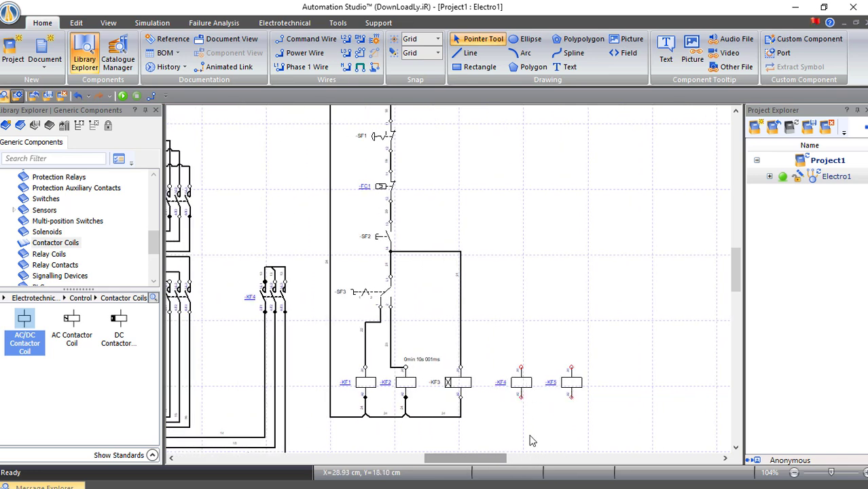
pyautogui.click(459, 383)
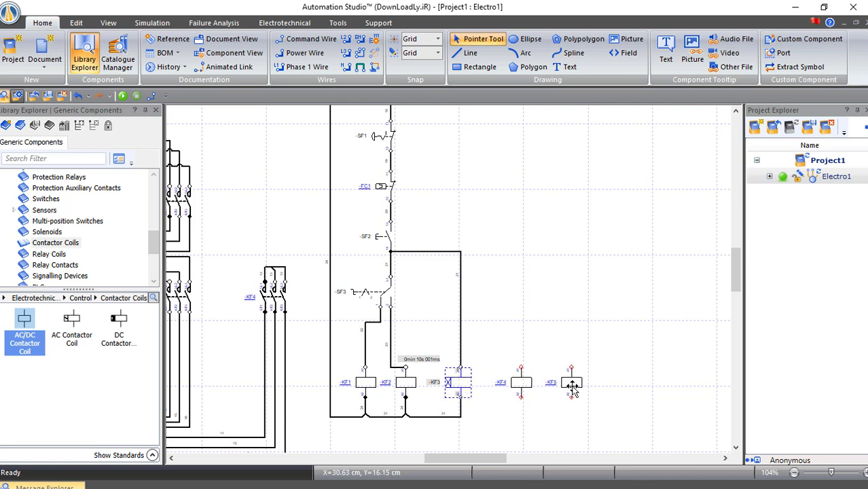
pyautogui.click(87, 257)
pyautogui.click(63, 265)
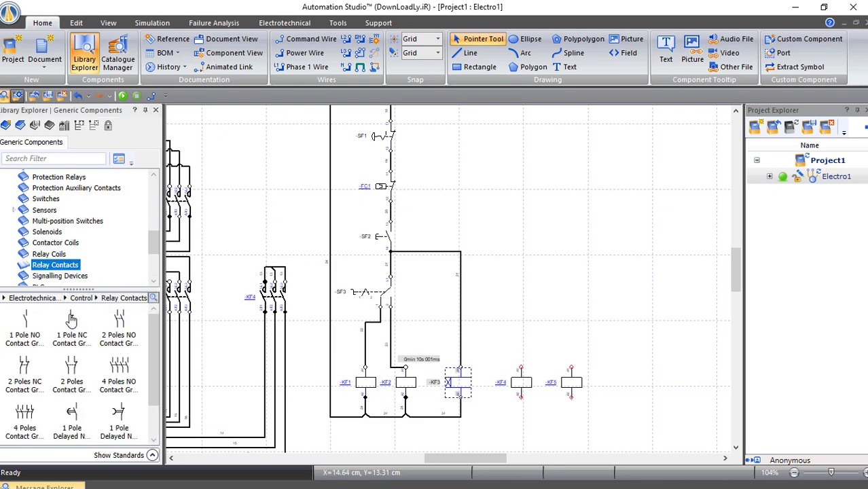
pyautogui.moveTo(71, 319); pyautogui.dragTo(508, 271)
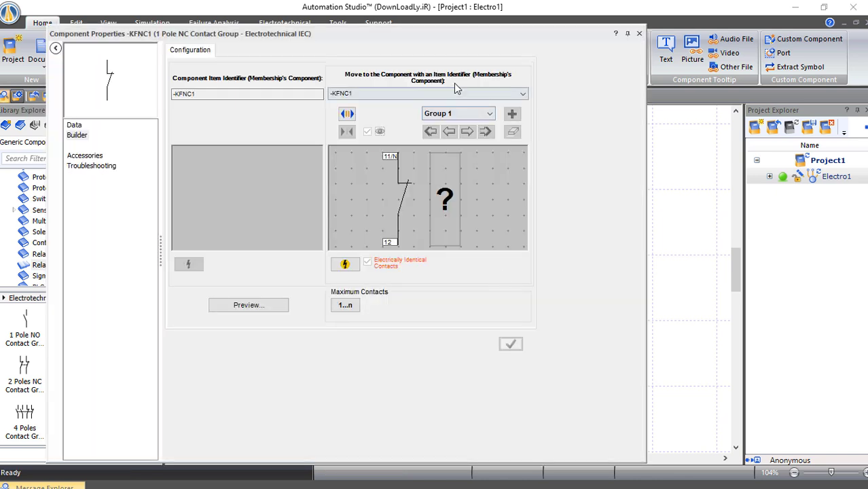
pyautogui.moveTo(468, 41); pyautogui.dragTo(182, 36)
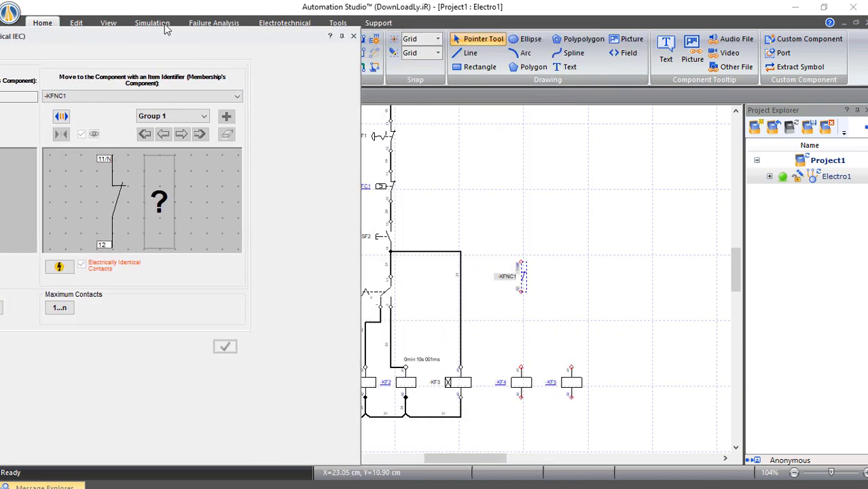
pyautogui.moveTo(136, 38); pyautogui.dragTo(332, 72)
pyautogui.click(306, 95)
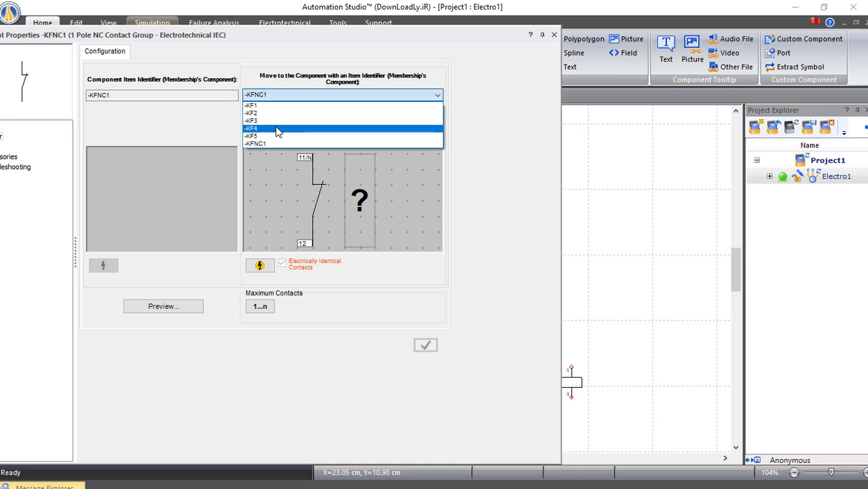
pyautogui.click(275, 123)
pyautogui.click(296, 277)
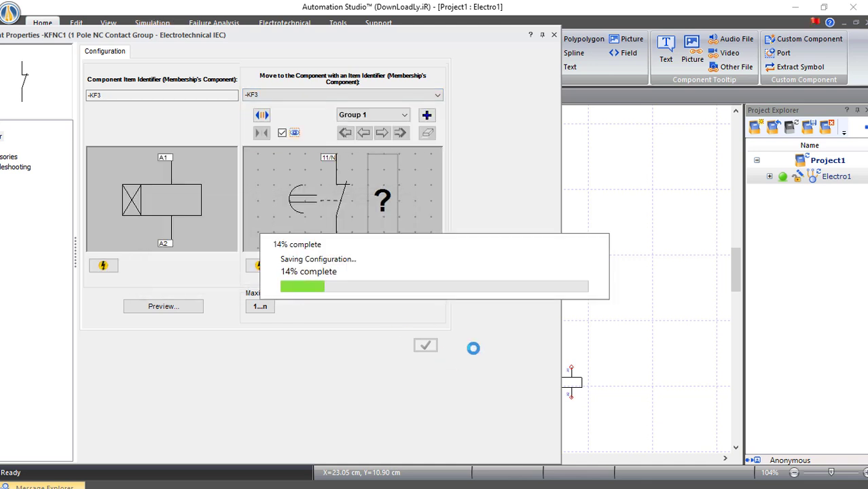
pyautogui.click(554, 35)
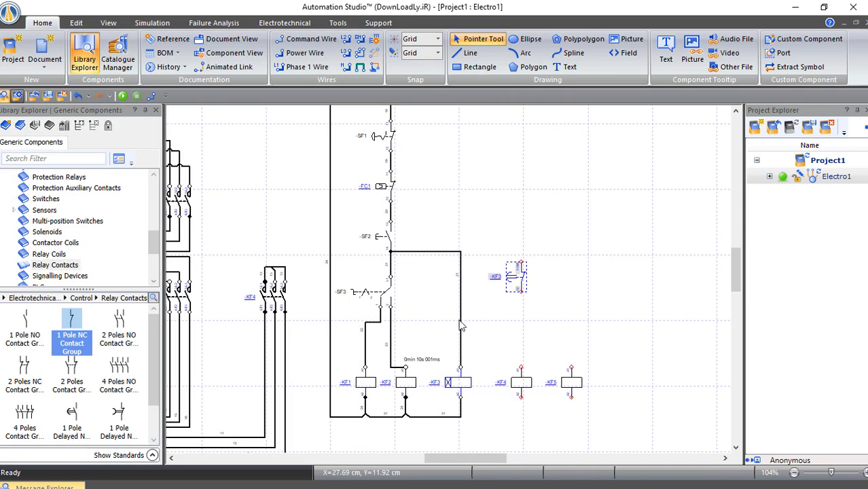
# - Place a 1 Pole NO Contact Group above coil -KF5 and link it to timed relay coil -KF3
pyautogui.moveTo(25, 323); pyautogui.dragTo(572, 268)
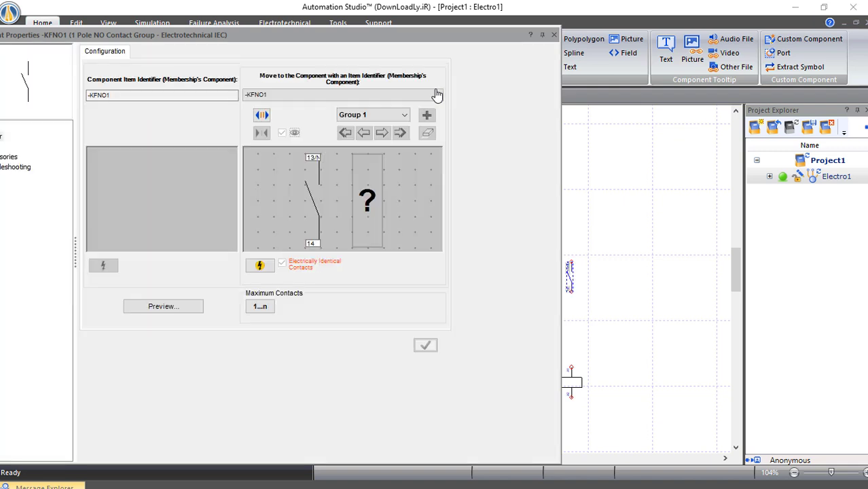
pyautogui.click(414, 95)
pyautogui.click(288, 132)
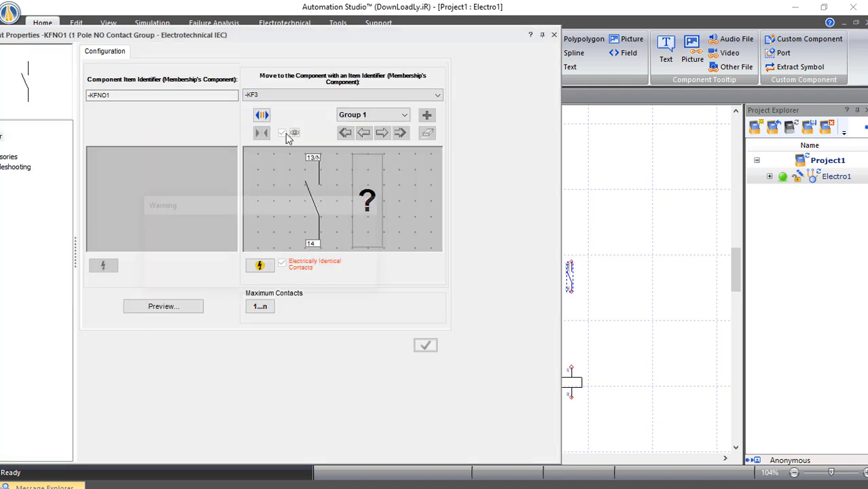
pyautogui.click(302, 278)
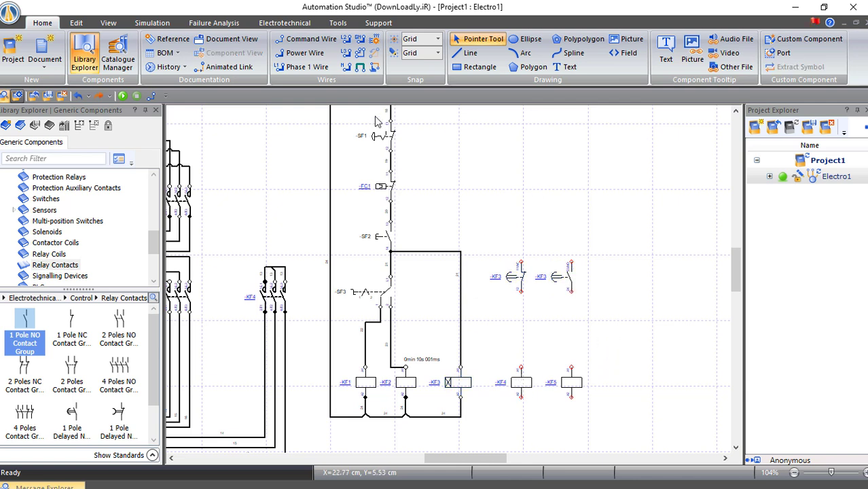
# - Wire the upper terminals of both -KF3 timed contacts to the branch feeding coil -KF3 below -SF2
pyautogui.click(345, 67)
pyautogui.moveTo(519, 260); pyautogui.dragTo(459, 253)
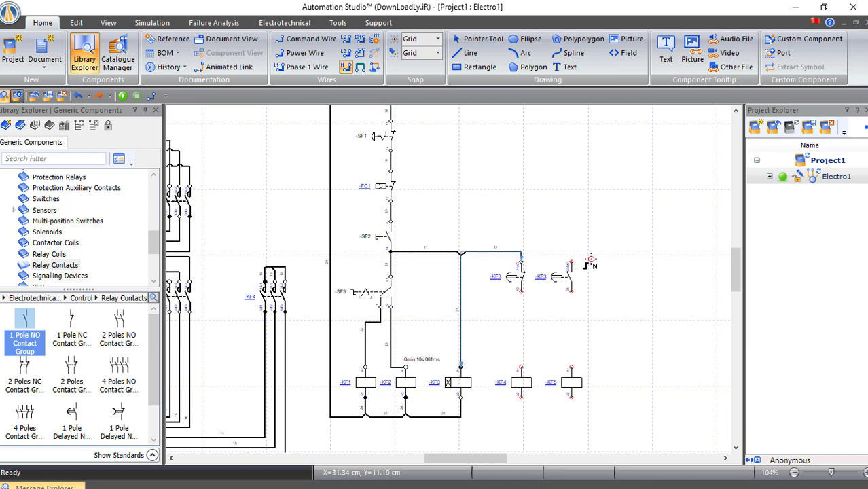
pyautogui.moveTo(575, 255); pyautogui.dragTo(520, 253)
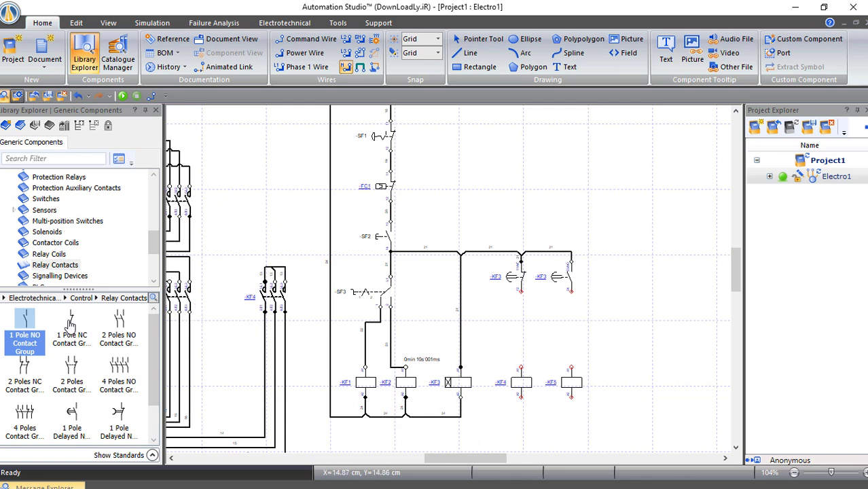
# - Place a 1 Pole NC Contact Group between the NC -KF3 timed contact and coil -KF4, and link it to -KF5
pyautogui.moveTo(72, 322)
pyautogui.moveTo(72, 322); pyautogui.dragTo(522, 312)
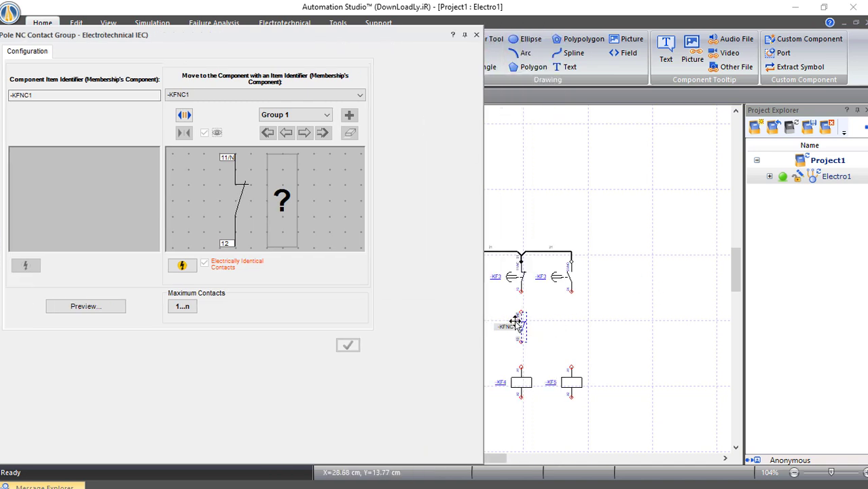
pyautogui.click(243, 94)
pyautogui.click(202, 138)
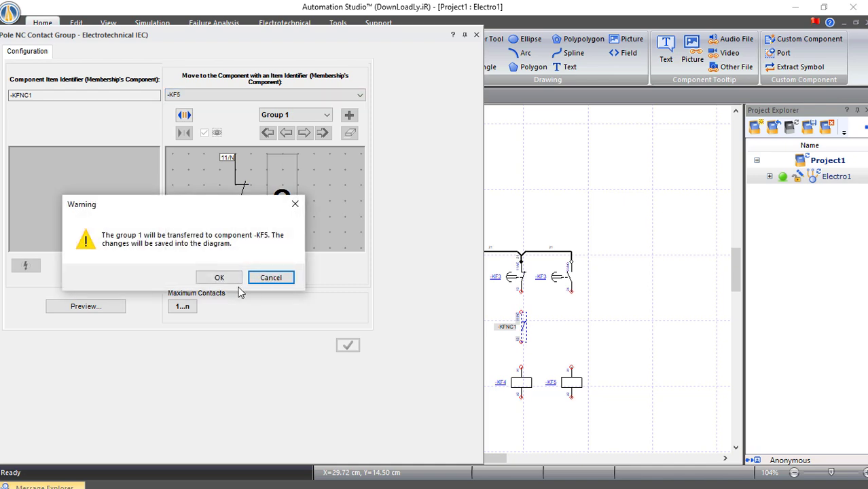
pyautogui.click(218, 275)
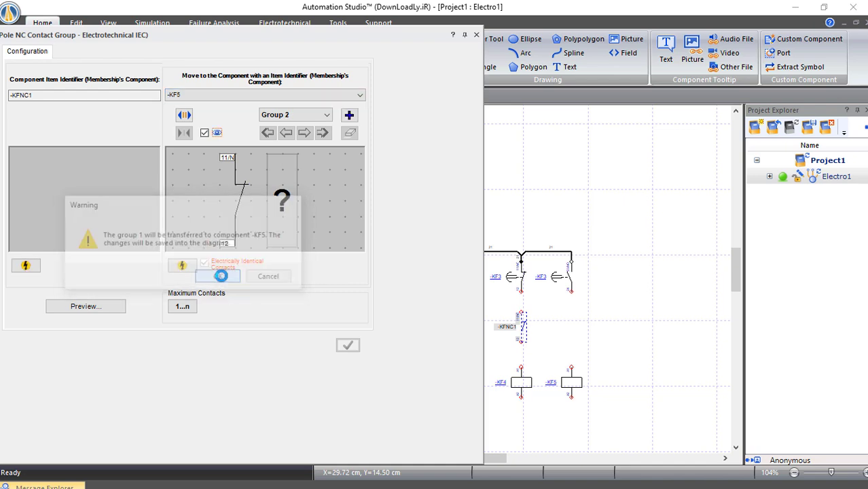
pyautogui.click(476, 36)
# - Place a 1 Pole NC Contact Group between the NO -KF3 timed contact and coil -KF5, and link it to -KF4
pyautogui.moveTo(73, 326); pyautogui.dragTo(574, 318)
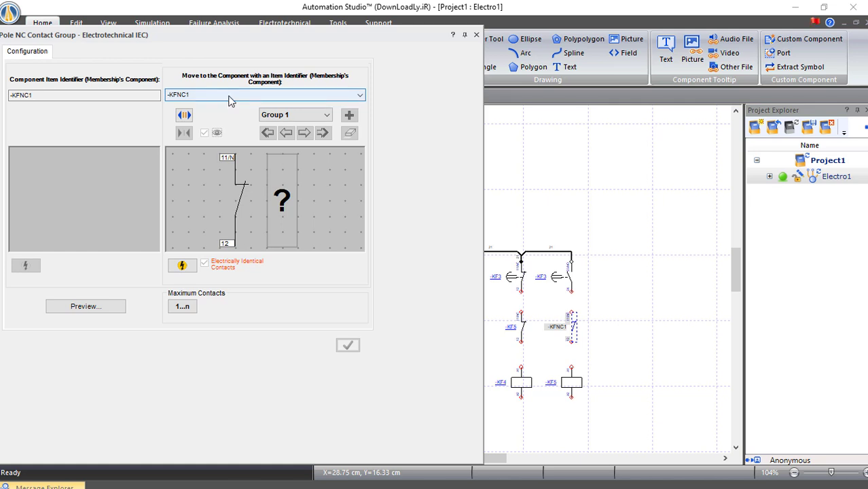
pyautogui.click(229, 99)
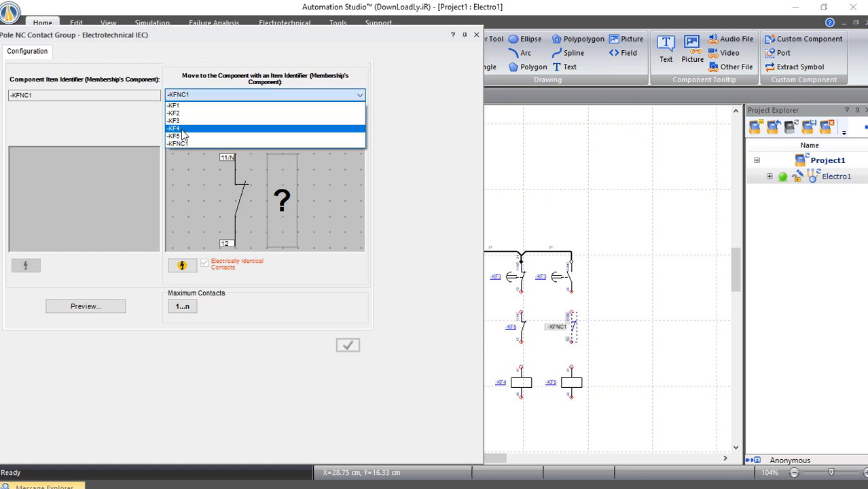
pyautogui.click(211, 133)
pyautogui.click(219, 276)
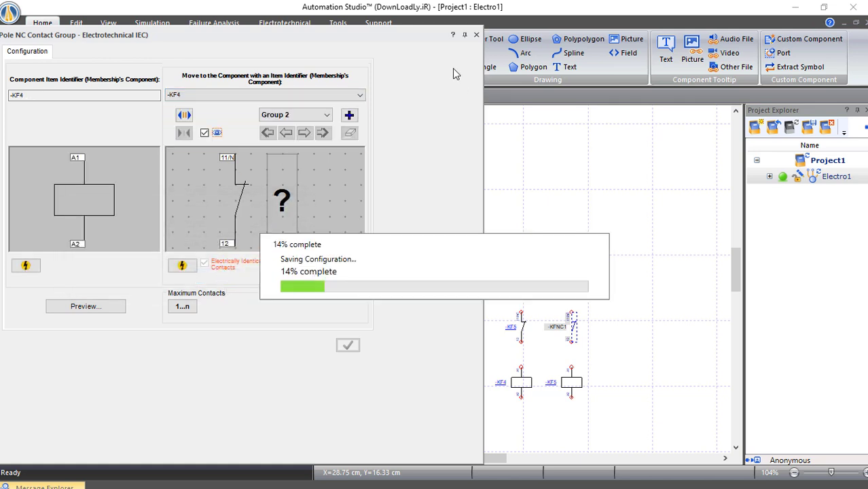
pyautogui.click(476, 35)
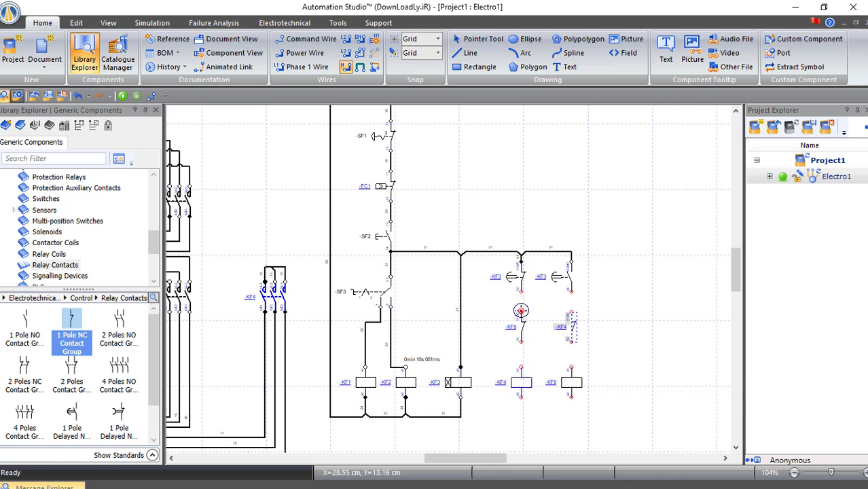
# - Wire each -KF3 timed contact in series through its NC interlock contact to coils -KF4 and -KF5
pyautogui.click(521, 311)
pyautogui.moveTo(572, 294); pyautogui.dragTo(571, 311)
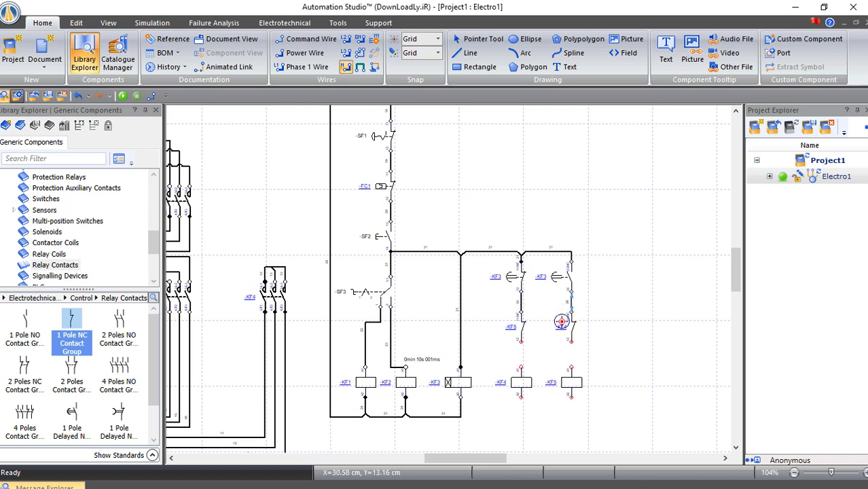
pyautogui.moveTo(521, 340); pyautogui.dragTo(521, 367)
pyautogui.moveTo(571, 345); pyautogui.dragTo(571, 369)
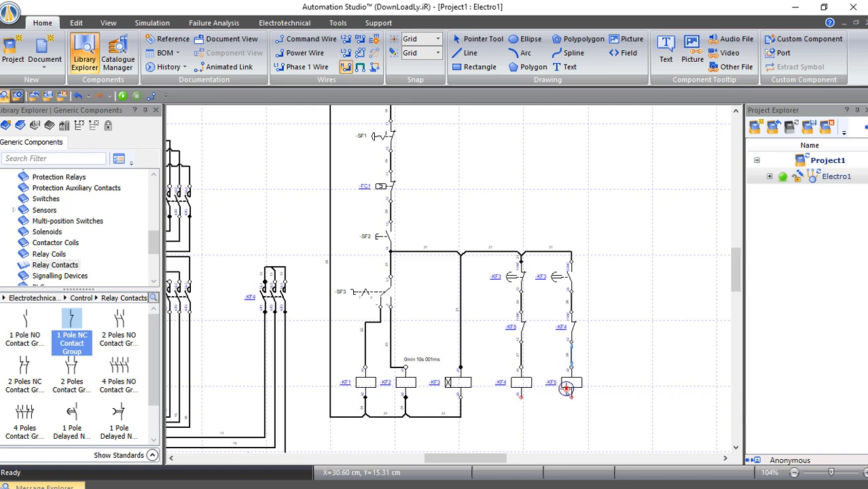
# - Wire the A2 terminals of coils -KF4 and -KF5 to the common neutral line of the other coils
pyautogui.moveTo(522, 397); pyautogui.dragTo(460, 417)
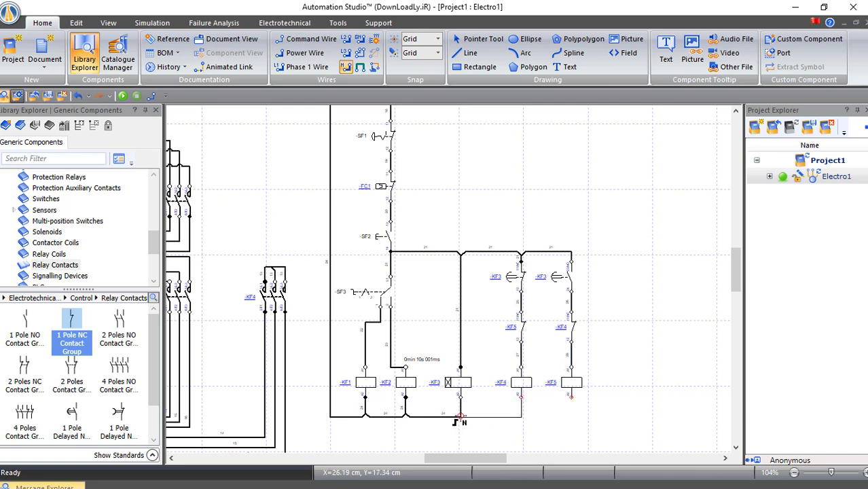
pyautogui.click(506, 368)
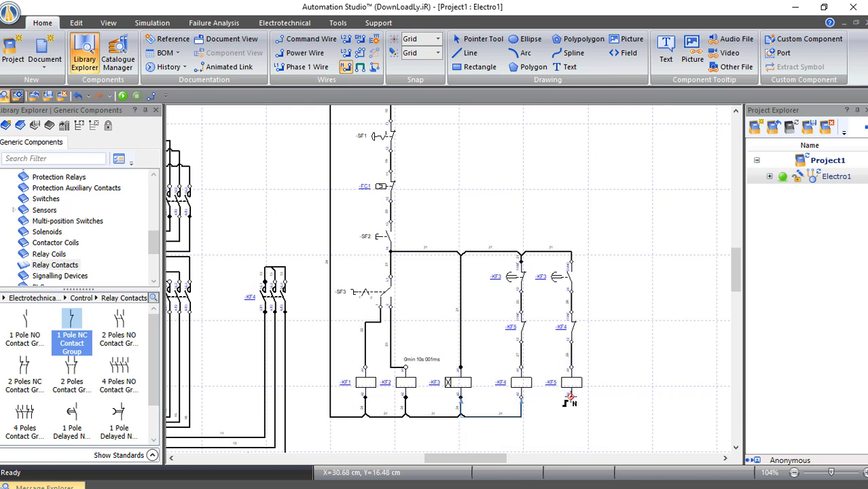
pyautogui.moveTo(571, 397); pyautogui.dragTo(524, 413)
pyautogui.click(524, 414)
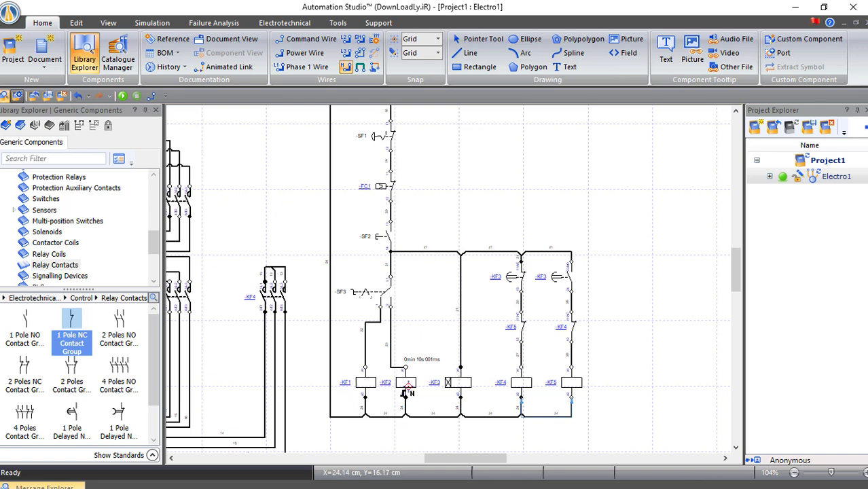
# - Place a 1 Pole NO Contact Group beside push button -SF2 and link it to -KF1
pyautogui.moveTo(26, 327)
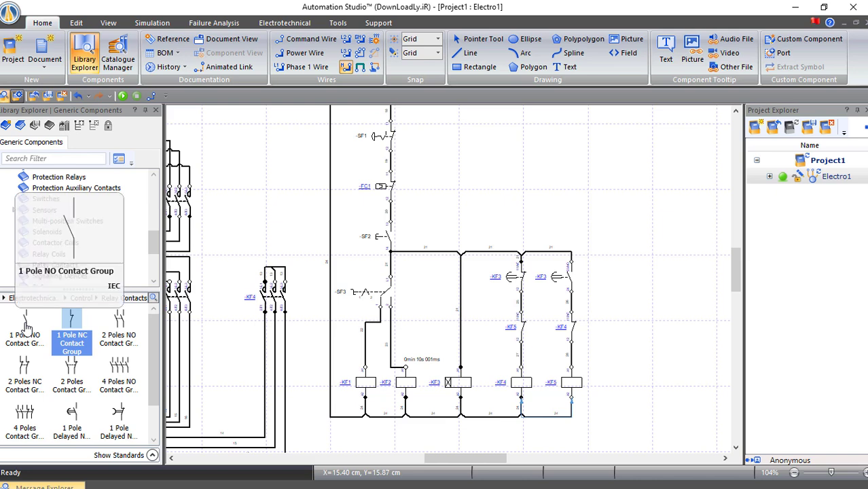
pyautogui.moveTo(26, 327); pyautogui.dragTo(432, 228)
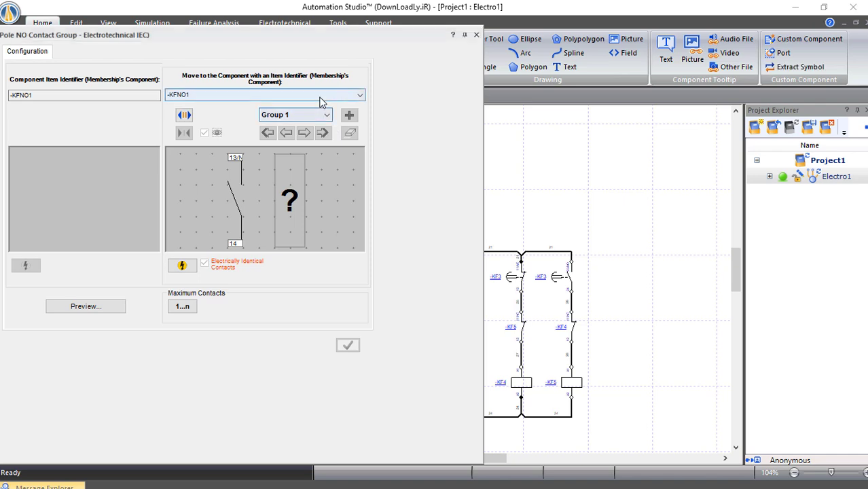
pyautogui.click(319, 97)
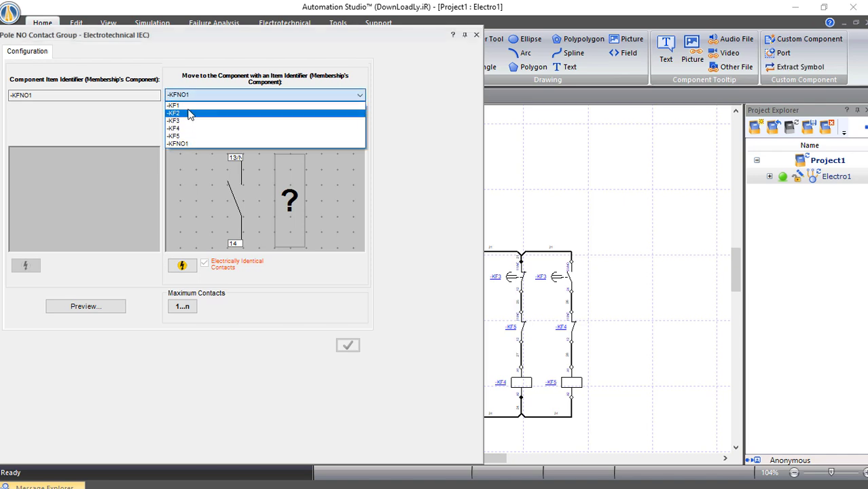
pyautogui.click(194, 108)
pyautogui.click(223, 279)
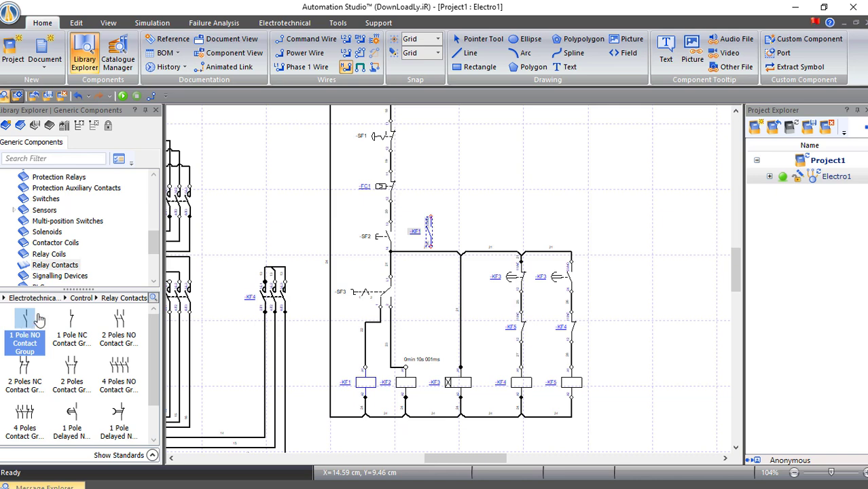
# - Place another 1 Pole NO Contact Group linked to -KF2 beside the -KF1 contact, and wire both in parallel across -SF2
pyautogui.moveTo(39, 319); pyautogui.dragTo(456, 214)
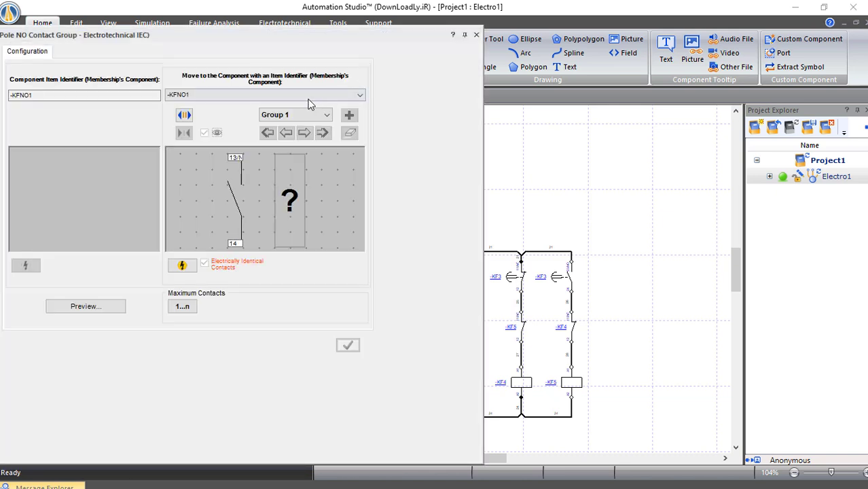
pyautogui.click(360, 94)
pyautogui.click(211, 116)
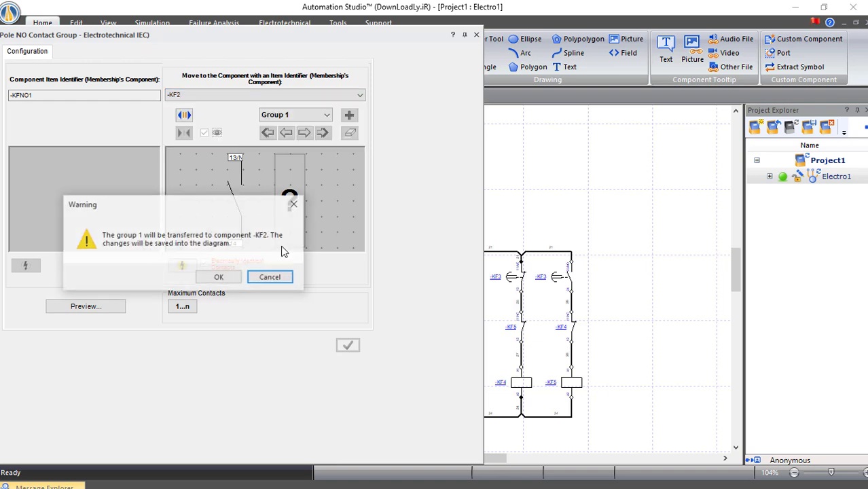
pyautogui.click(222, 276)
pyautogui.click(476, 35)
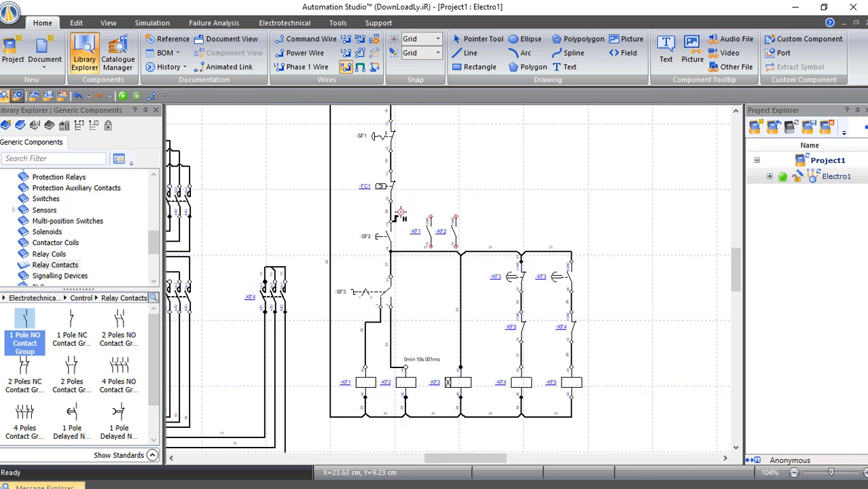
pyautogui.click(429, 216)
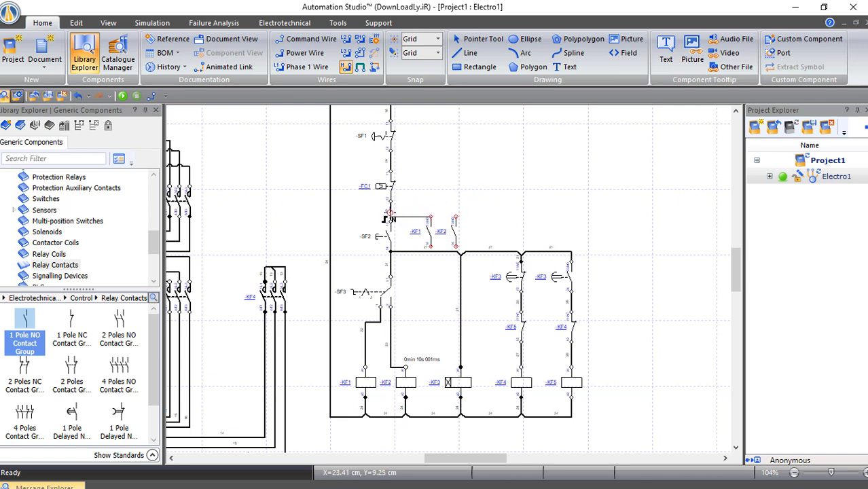
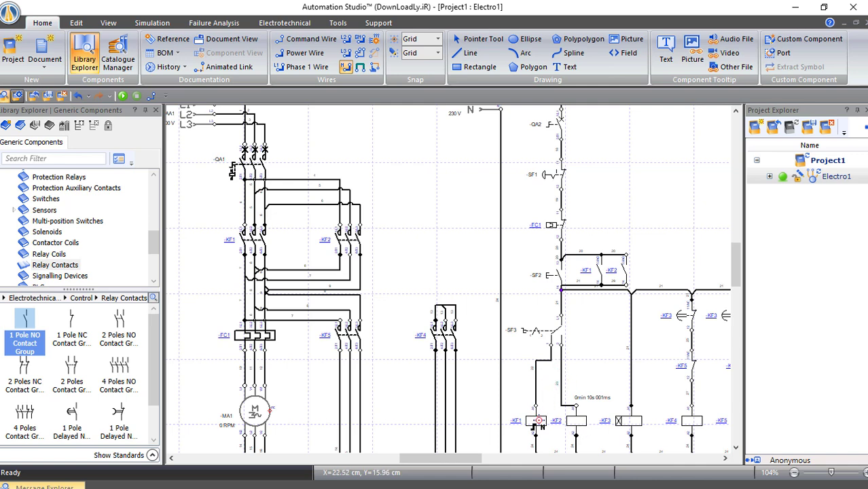
# - Delete the two wires running from selector switch -SF3 to coils -KF1 and -KF2
pyautogui.moveTo(475, 458); pyautogui.dragTo(492, 458)
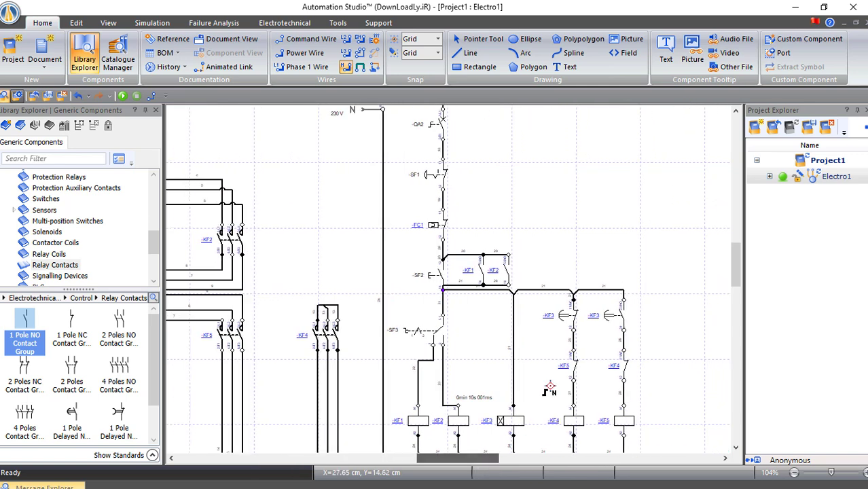
pyautogui.click(418, 375)
pyautogui.rightClick(418, 375)
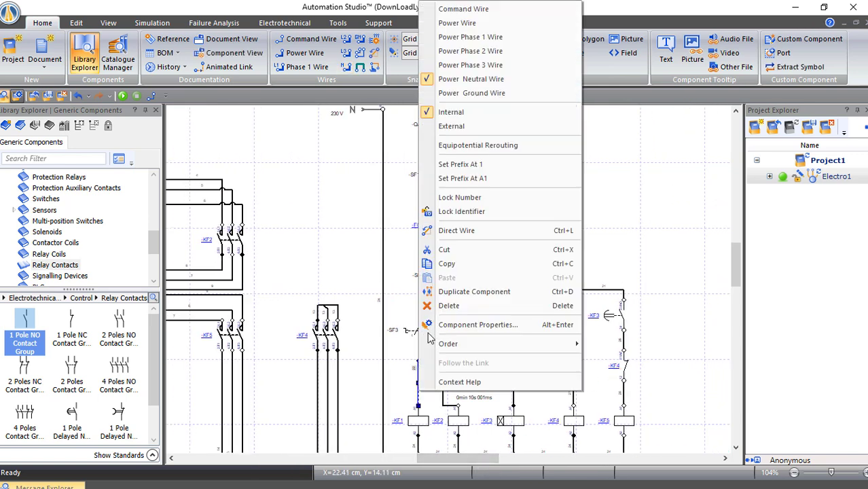
pyautogui.click(448, 305)
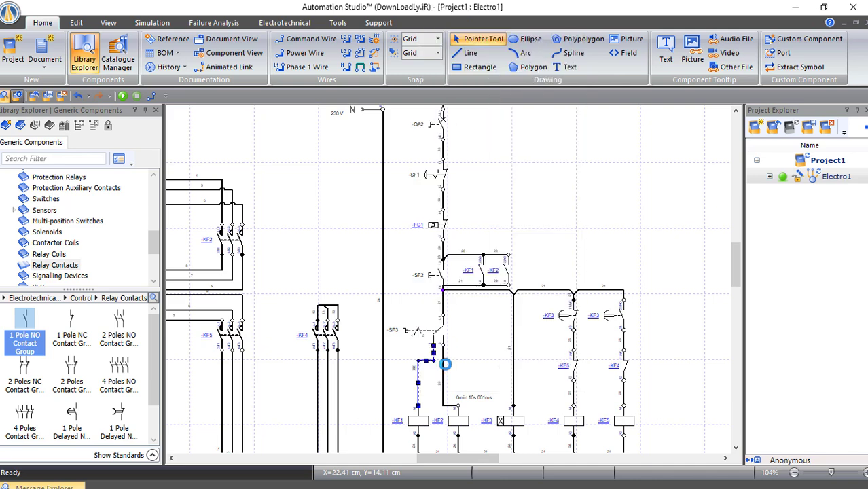
pyautogui.click(441, 372)
pyautogui.rightClick(442, 372)
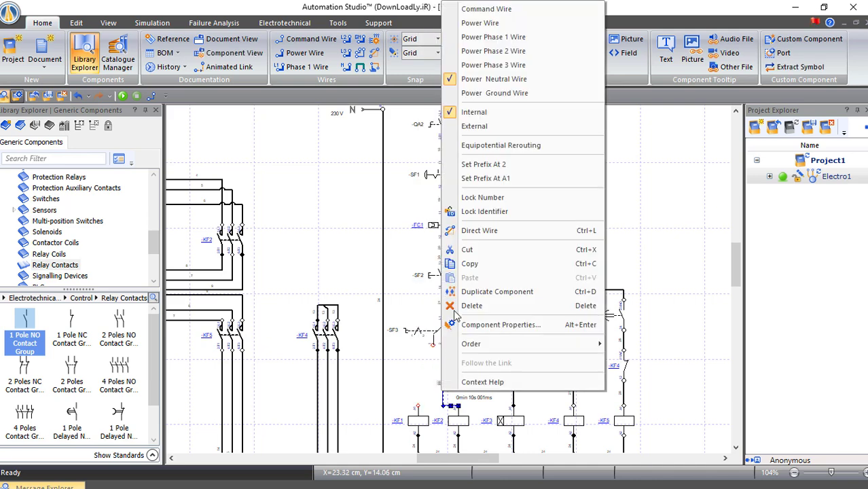
pyautogui.click(461, 303)
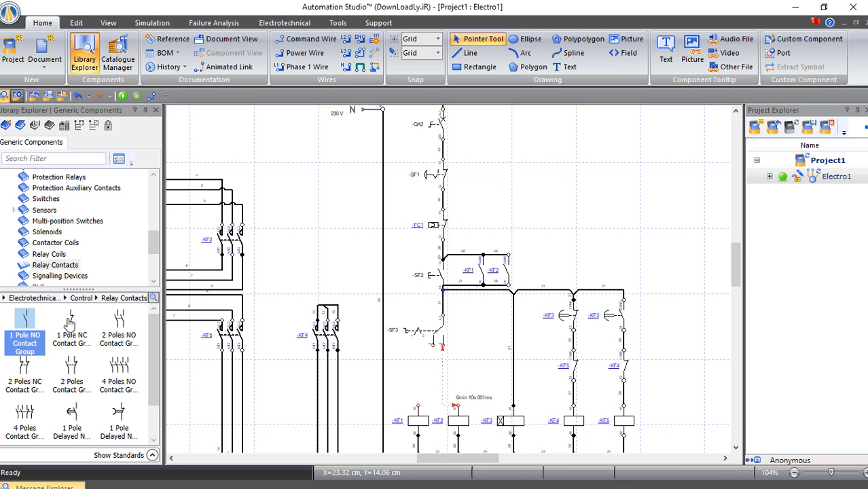
# - Place a 1 Pole NC Contact Group between -SF3 and coil -KF1, and link it to -KF2
pyautogui.moveTo(71, 319); pyautogui.dragTo(411, 358)
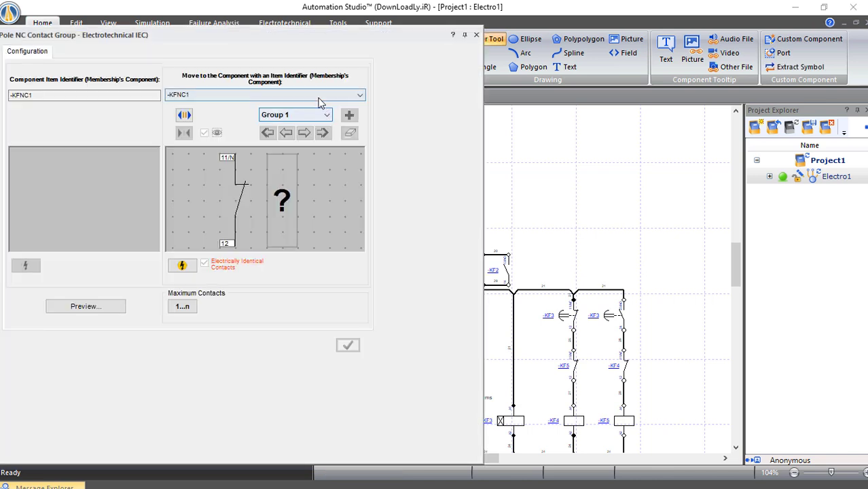
pyautogui.click(321, 95)
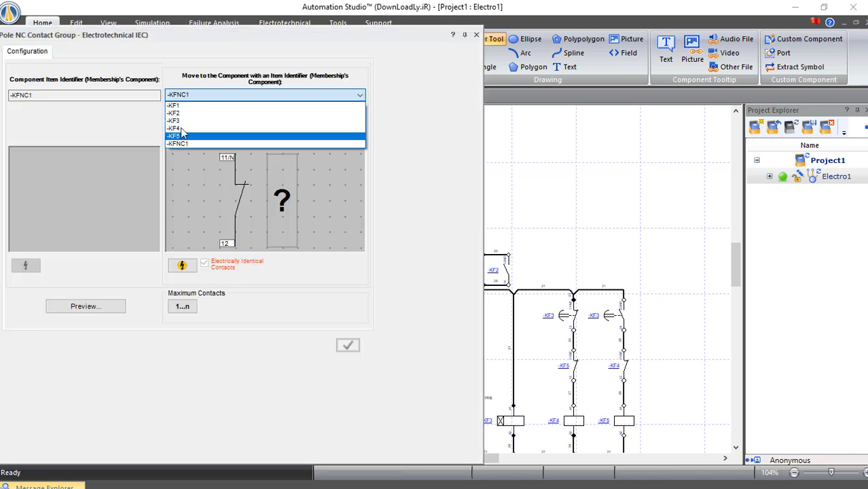
pyautogui.click(203, 132)
pyautogui.click(218, 278)
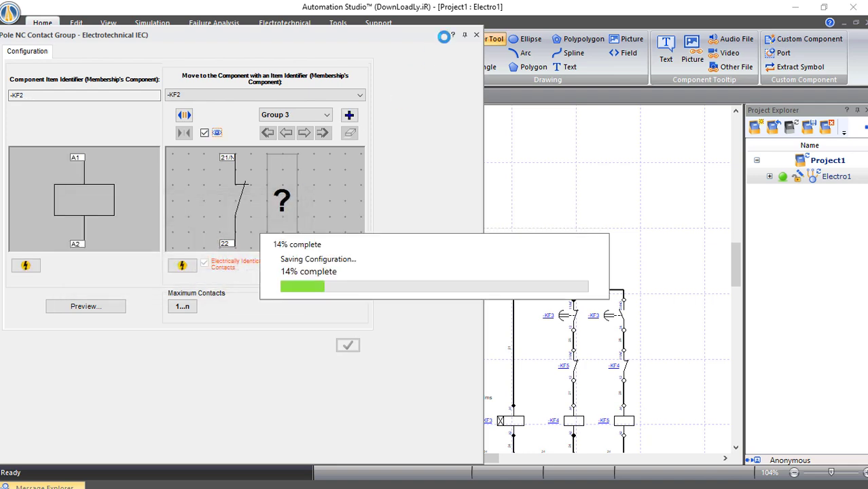
pyautogui.click(476, 35)
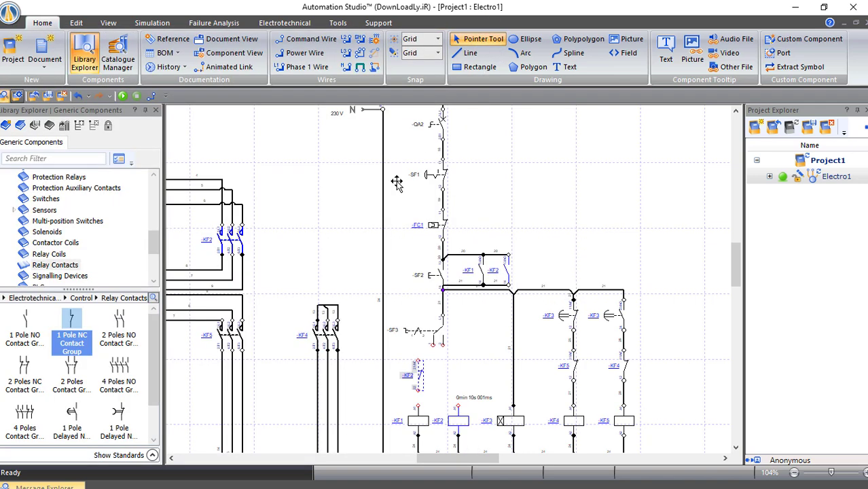
# - Place a 1 Pole NC Contact Group between -SF3 and coil -KF2, and link it to -KF1
pyautogui.moveTo(69, 329); pyautogui.dragTo(448, 365)
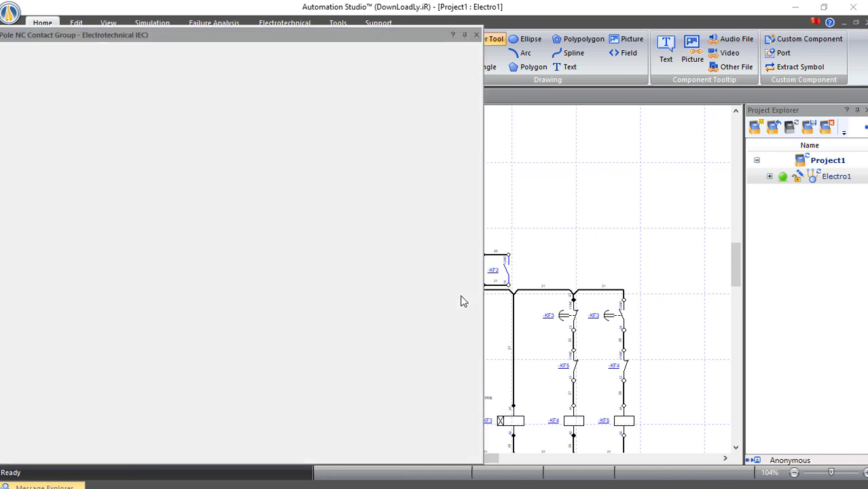
pyautogui.click(258, 95)
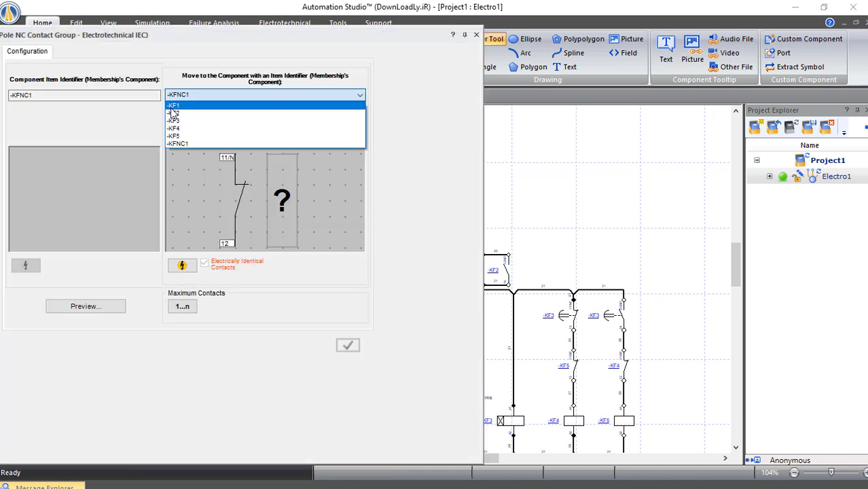
pyautogui.click(175, 111)
pyautogui.click(218, 278)
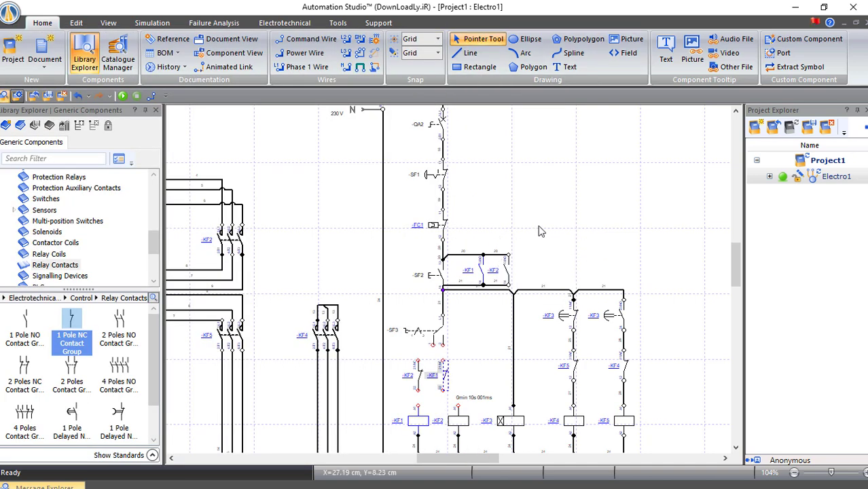
# - Wire the two -SF3 outputs through the NC interlock contacts to coils -KF1 and -KF2 with neutral wire
pyautogui.click(346, 66)
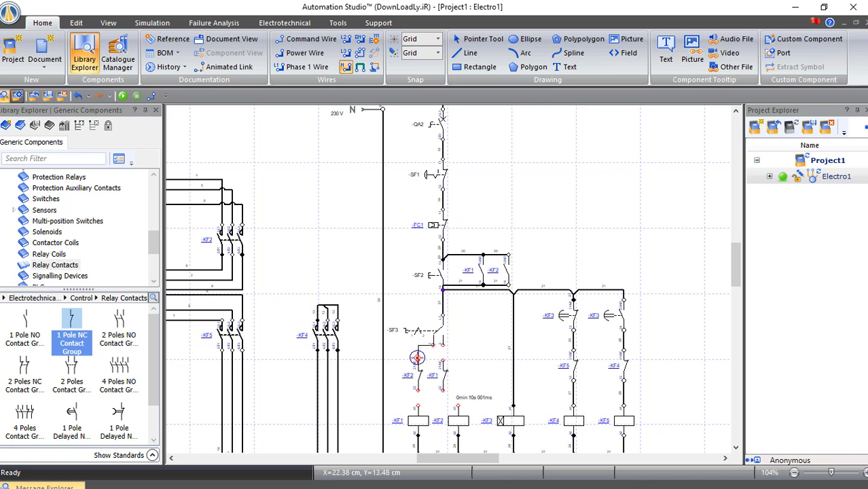
pyautogui.click(418, 357)
pyautogui.click(442, 349)
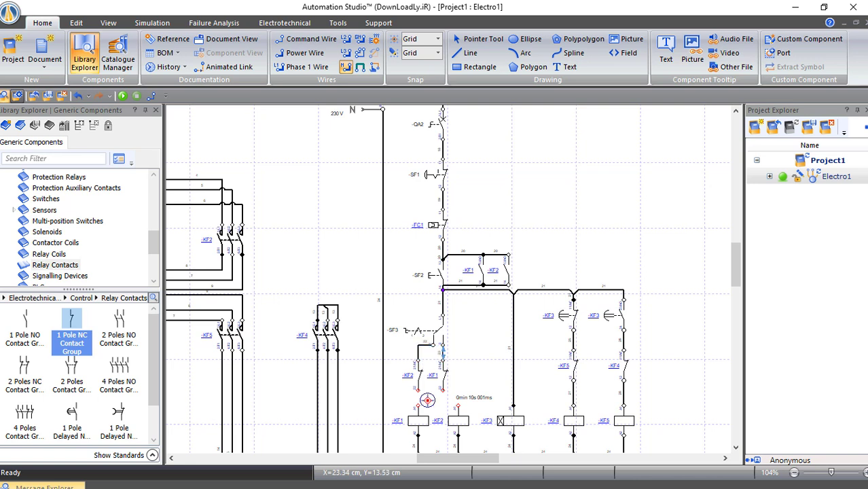
pyautogui.click(418, 391)
pyautogui.click(418, 407)
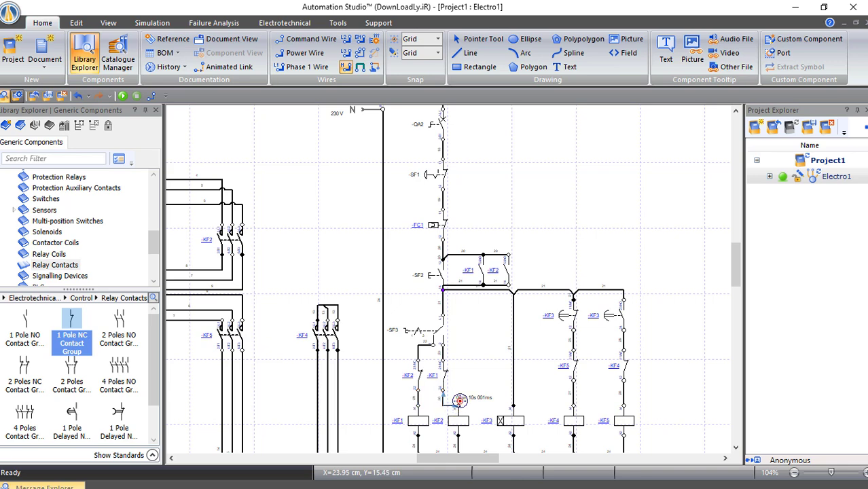
pyautogui.press('Escape')
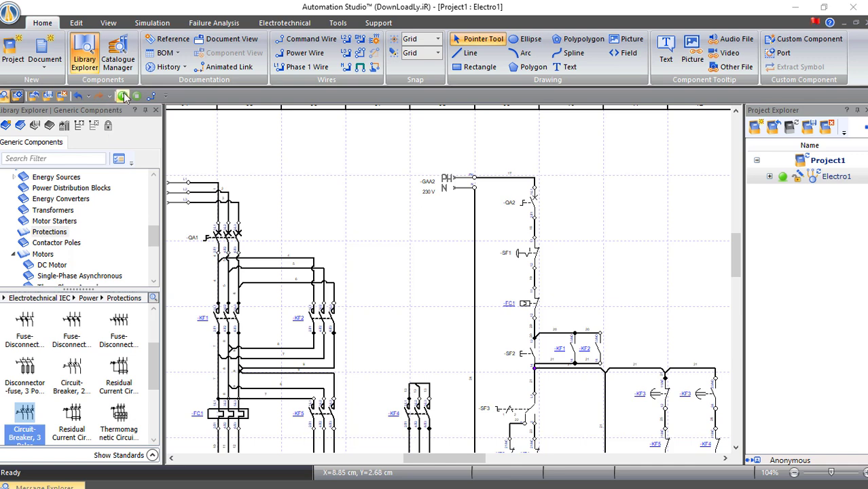
# - Start the simulation and close circuit breakers -QA1 and -QA2
pyautogui.click(123, 97)
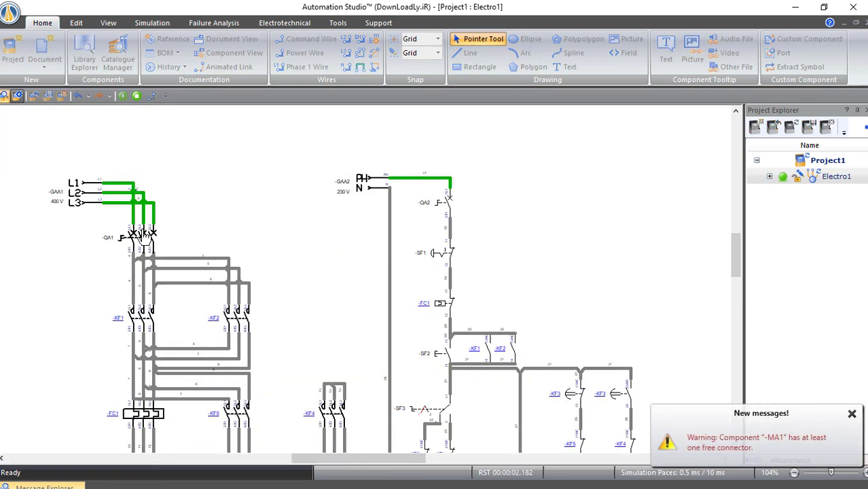
pyautogui.click(144, 241)
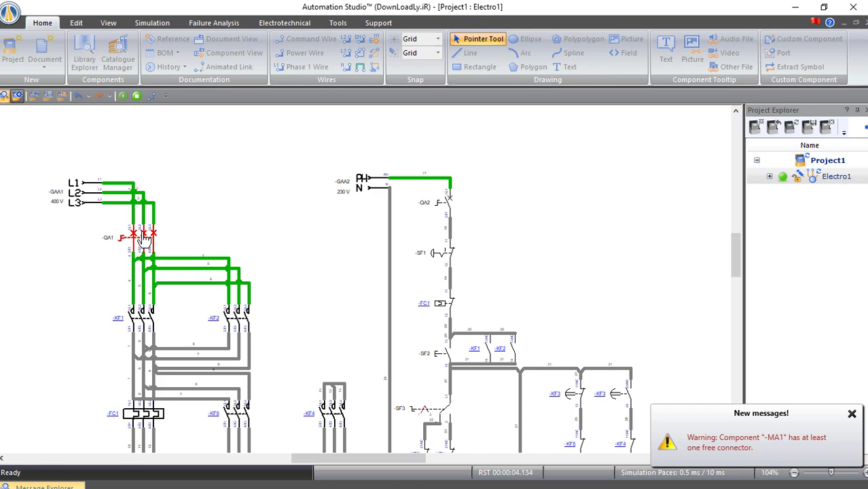
pyautogui.click(448, 205)
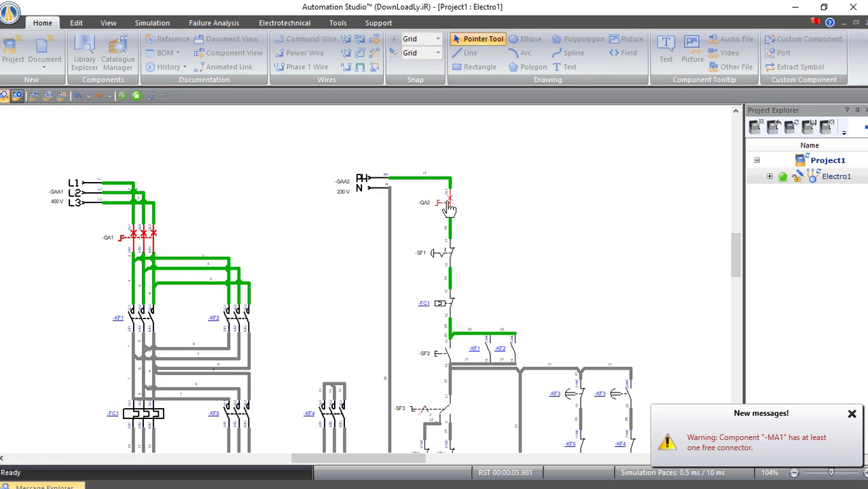
# - Start motor -MA1 in the simulation with push button -SF2 and observe the contactors and timer -KF3
pyautogui.scroll(-1, 494, 205)
pyautogui.scroll(-1, 494, 205)
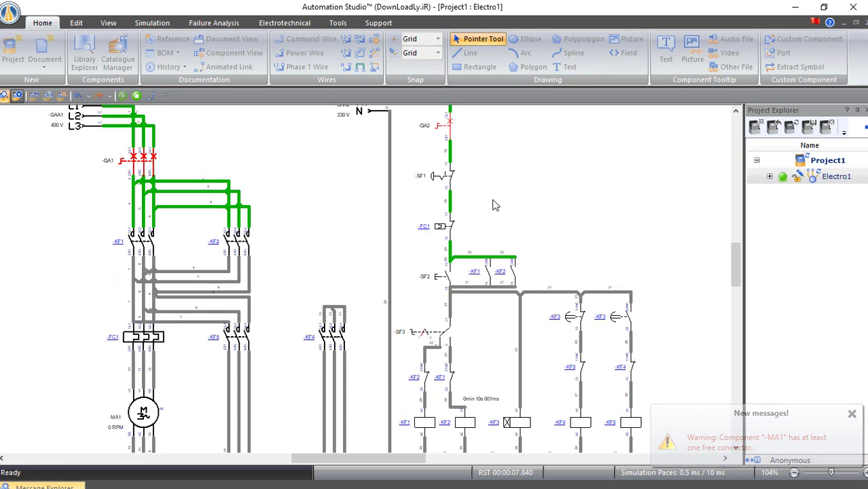
pyautogui.scroll(-1, 494, 206)
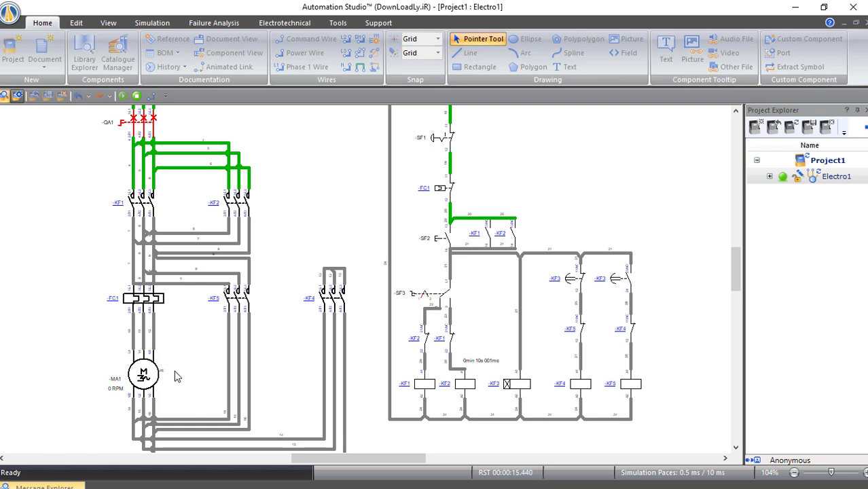
pyautogui.scroll(1, 180, 370)
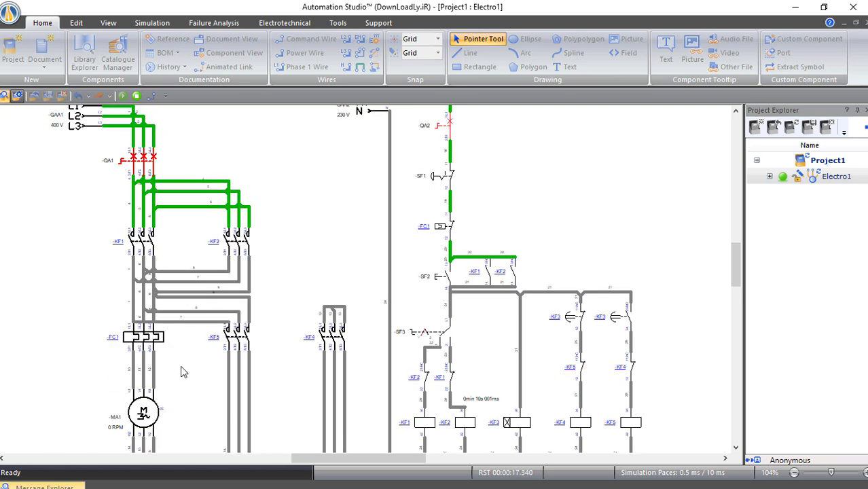
pyautogui.click(448, 281)
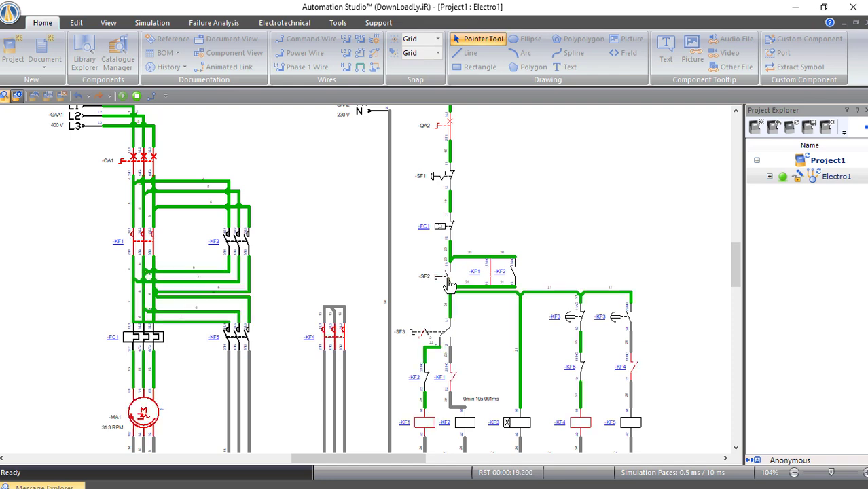
pyautogui.scroll(-2, 454, 227)
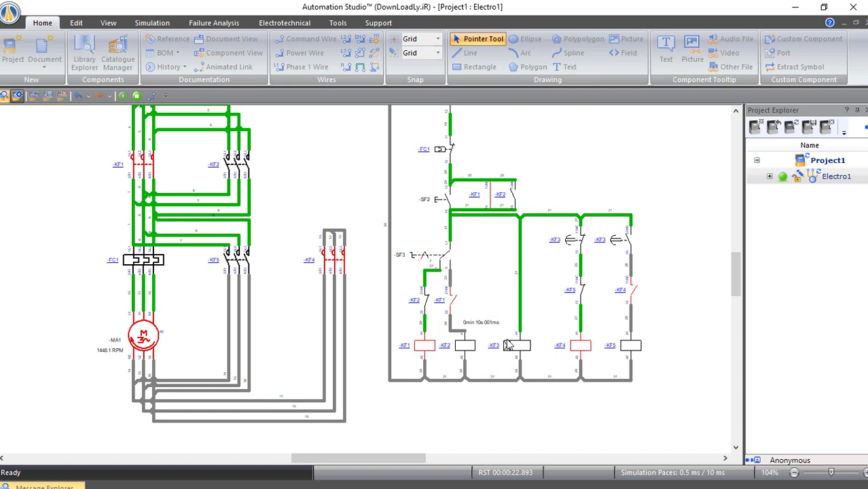
# - Stop the motor with -SF1, switch selector -SF3 to its other position, and restart with -SF2
pyautogui.scroll(1, 550, 364)
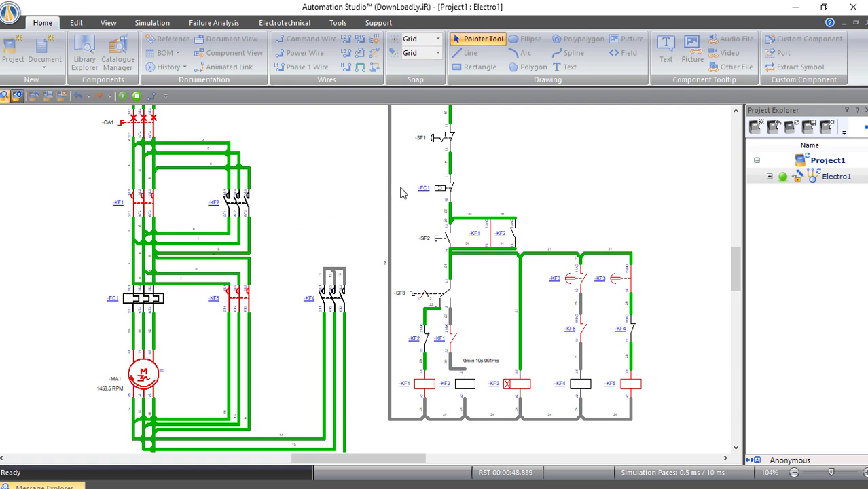
pyautogui.click(454, 147)
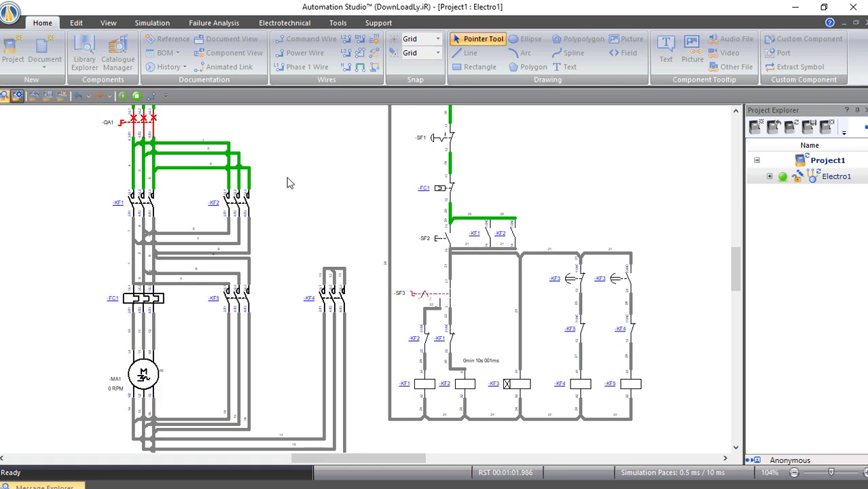
pyautogui.click(447, 231)
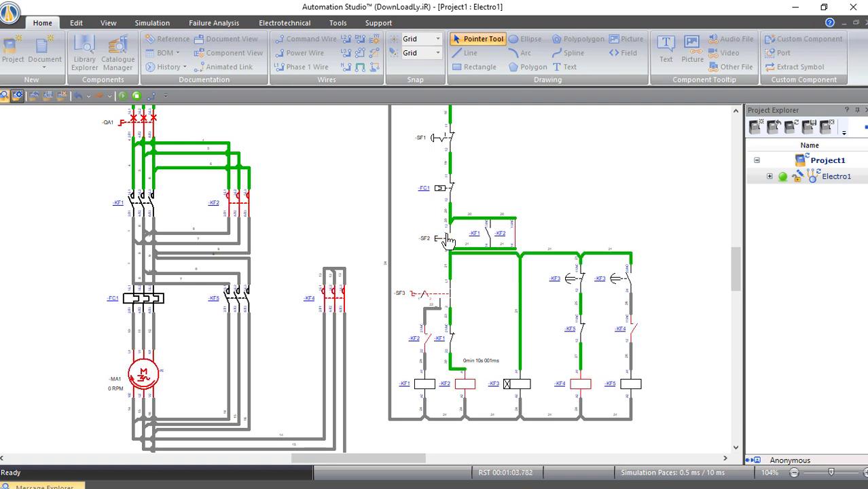